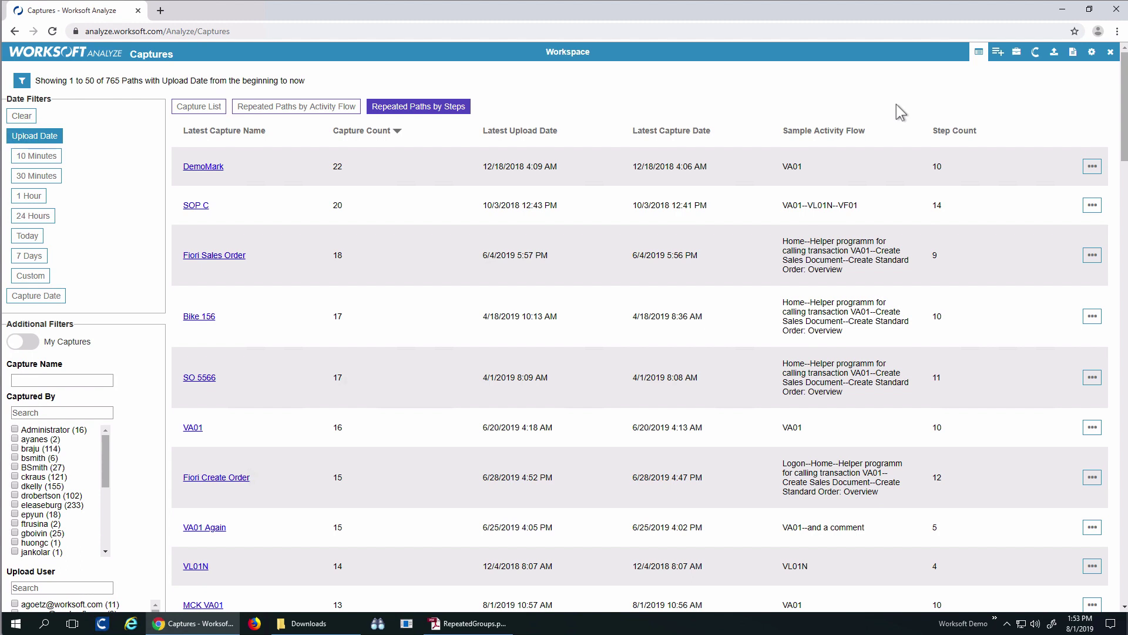
Open the details of the DemoMark repeated path and review its captures, their authors, dates and activity flows
click(203, 168)
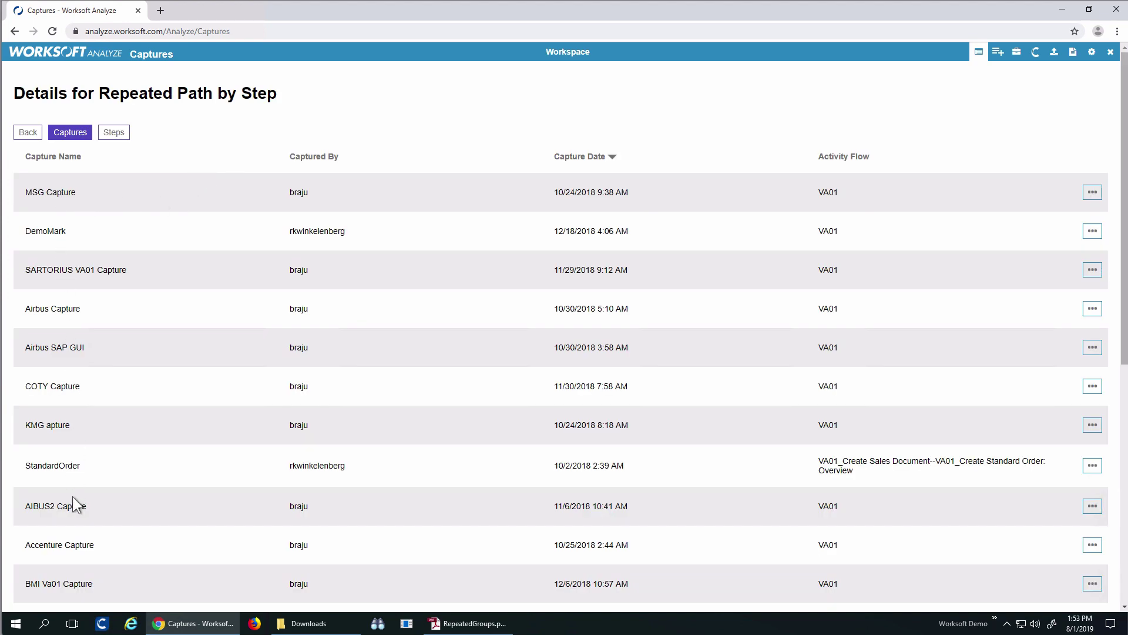
scroll(277, 479, down, 7)
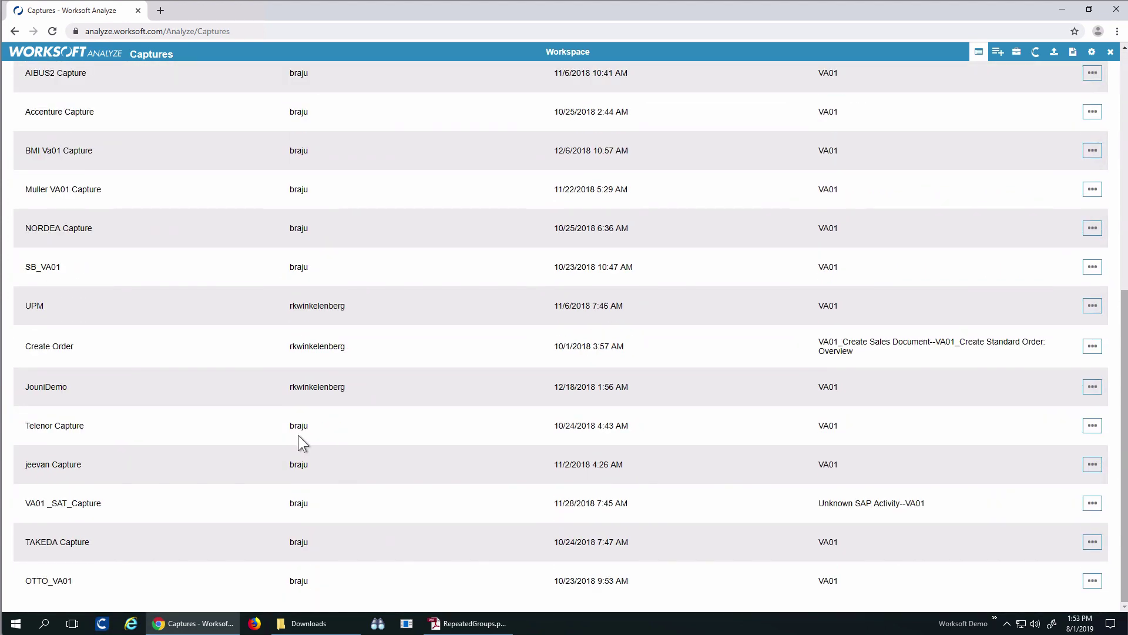
scroll(299, 433, up, 8)
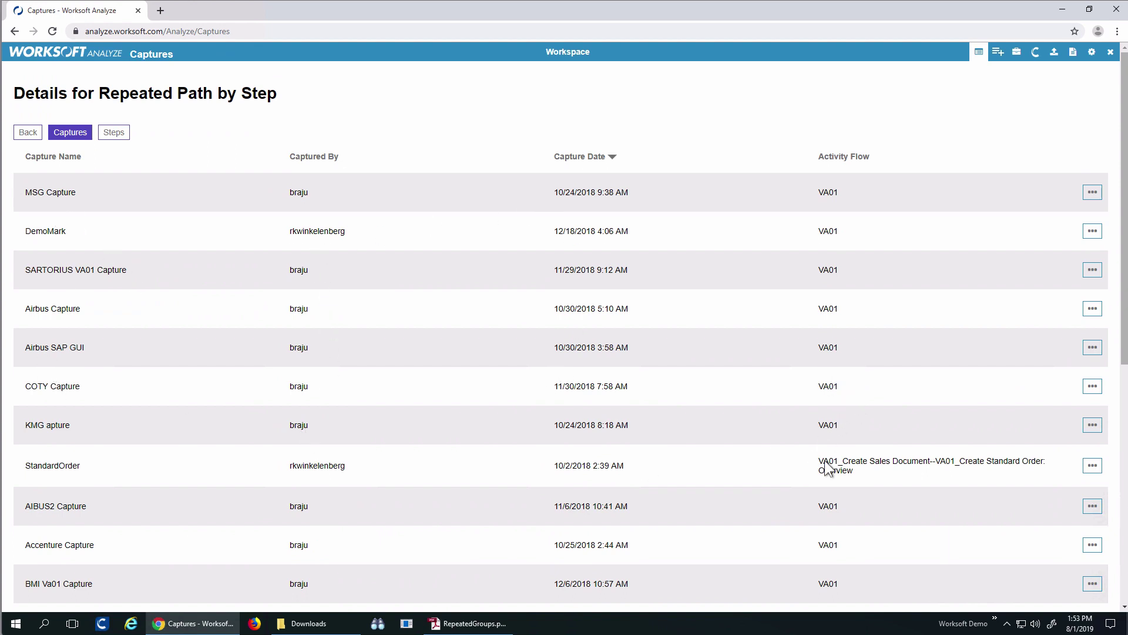
scroll(850, 481, down, 7)
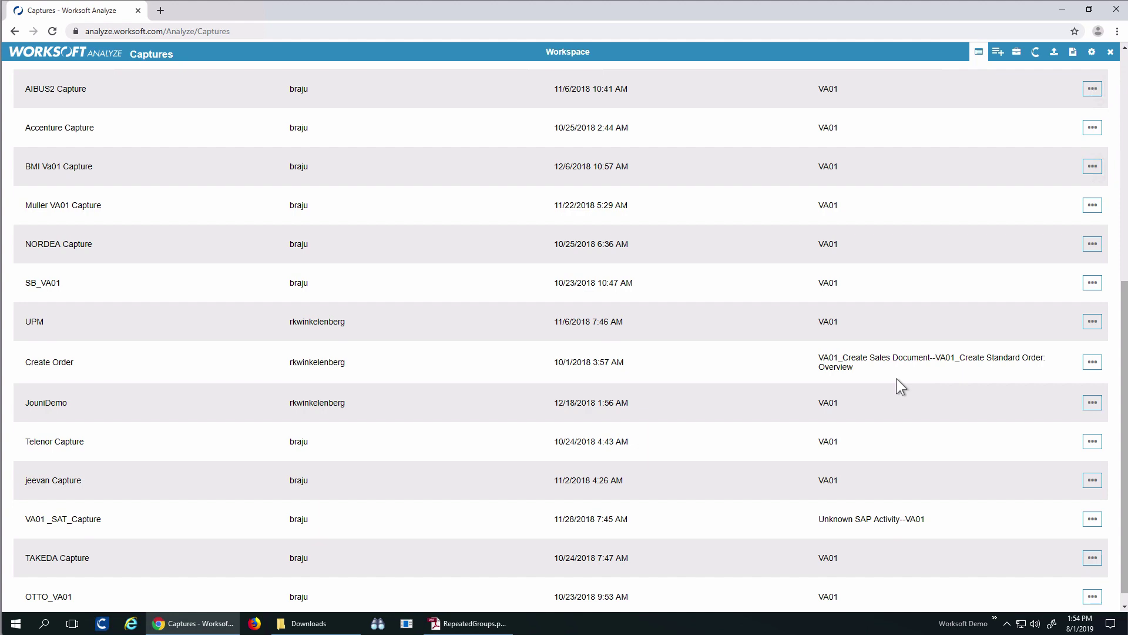
scroll(897, 378, up, 7)
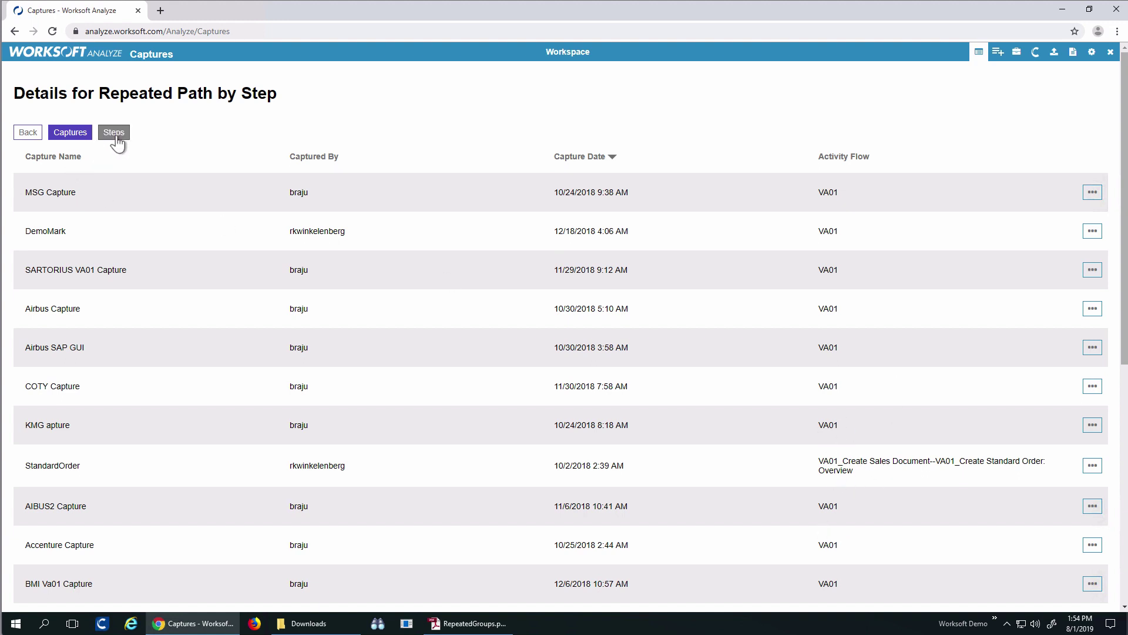
Examine the unique values per step of the DemoMark path, and return to the list of repeated paths
click(114, 134)
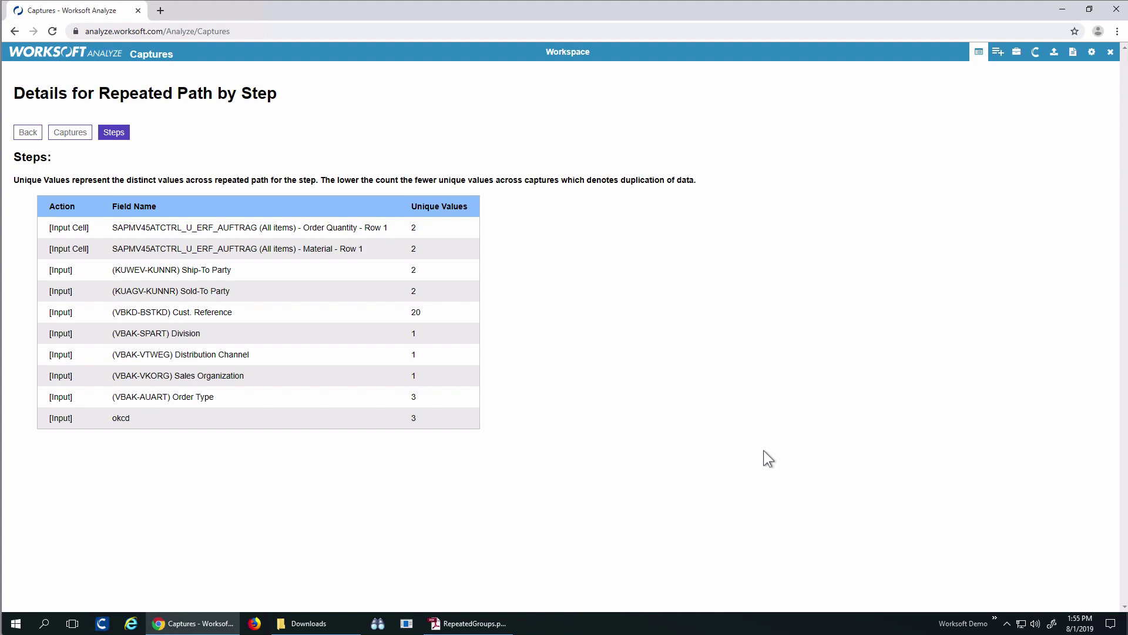
click(73, 135)
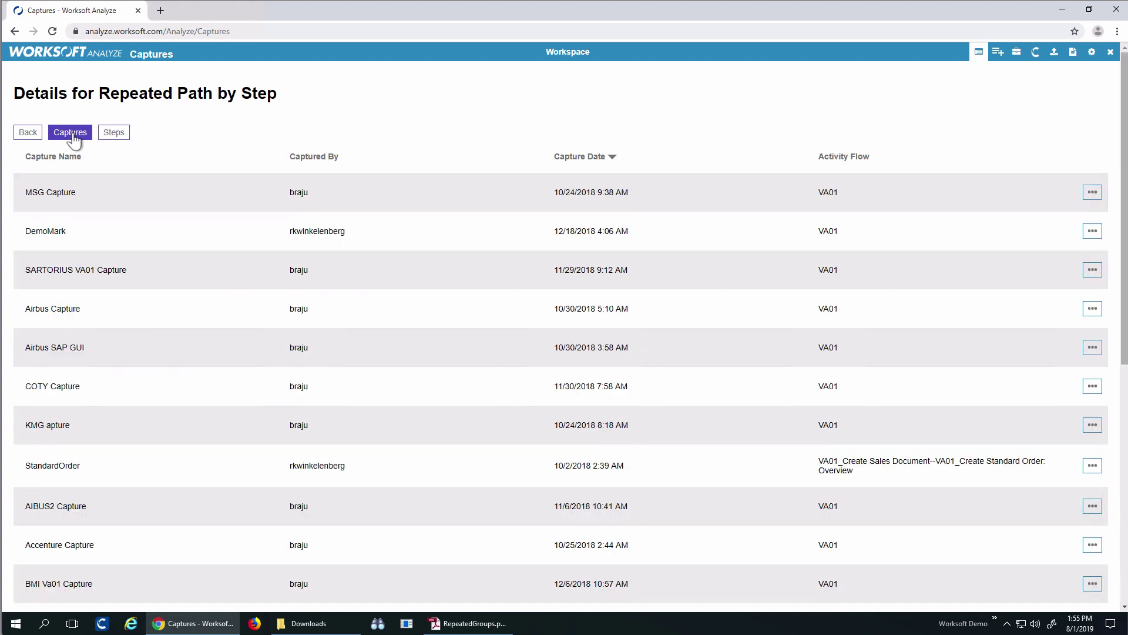
click(30, 134)
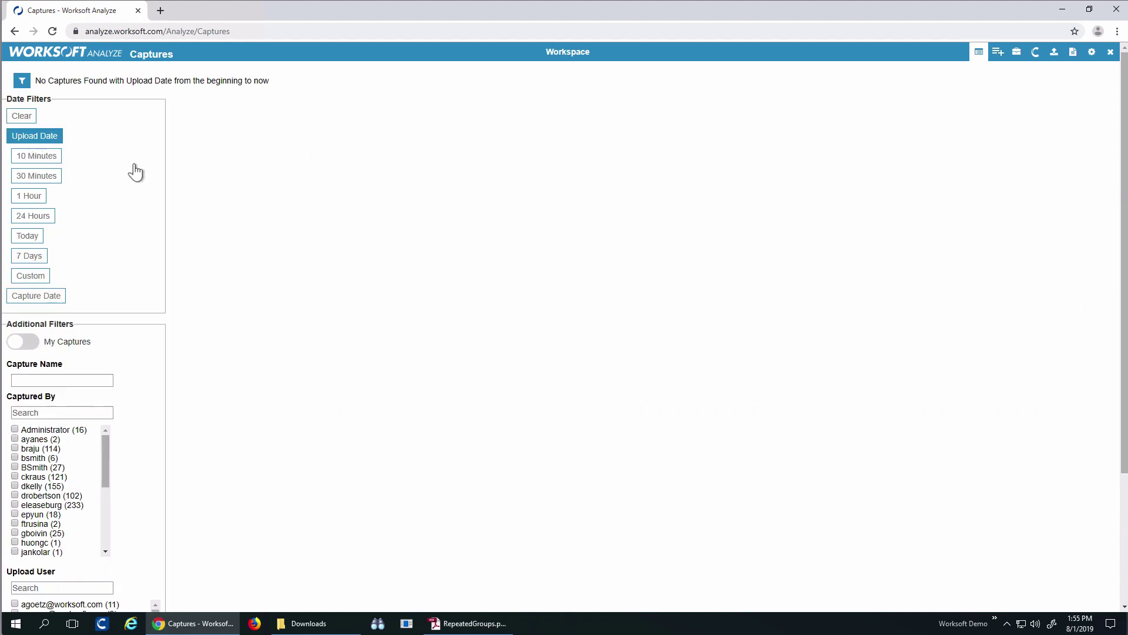
Export the data of the DemoMark repeated path as a file named DemoMark
scroll(426, 164, down, 3)
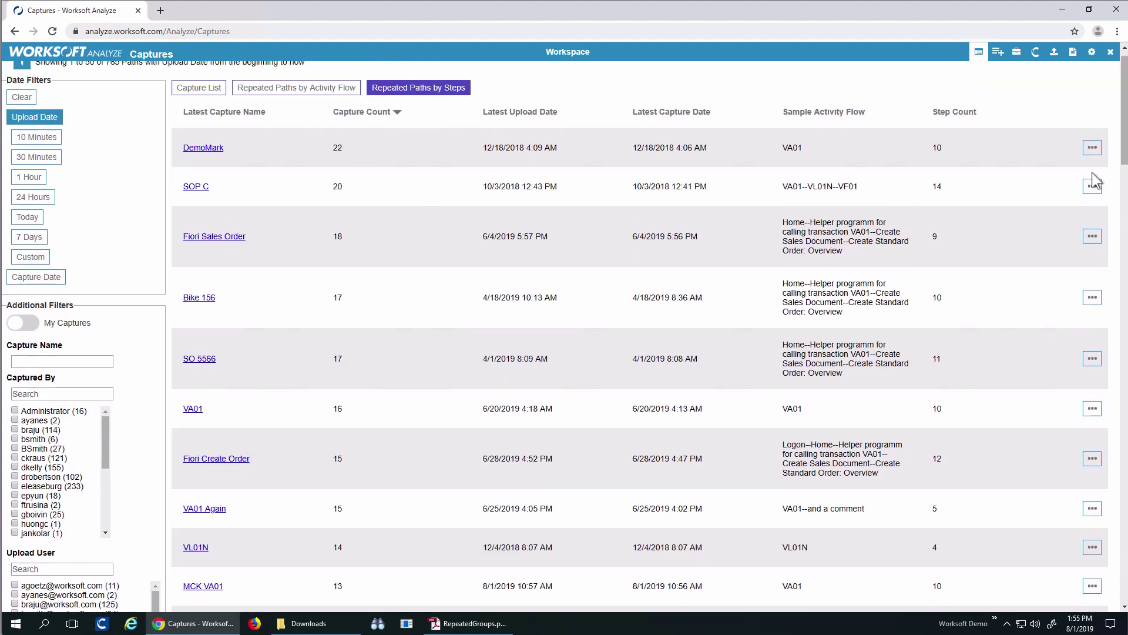
scroll(1092, 170, up, 2)
click(1093, 167)
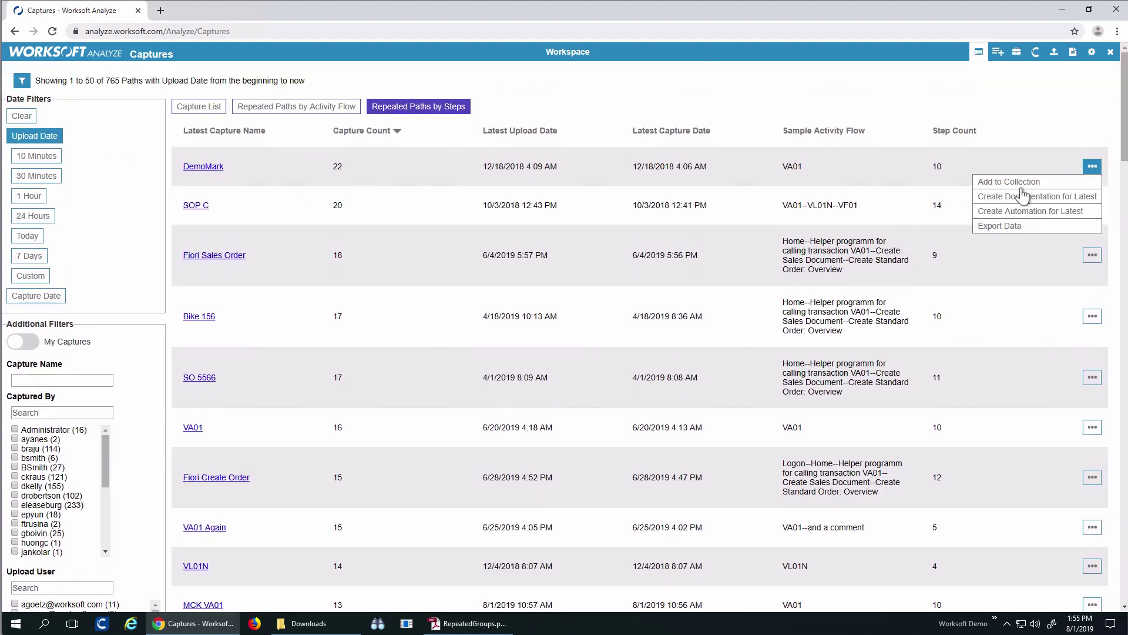
click(1007, 228)
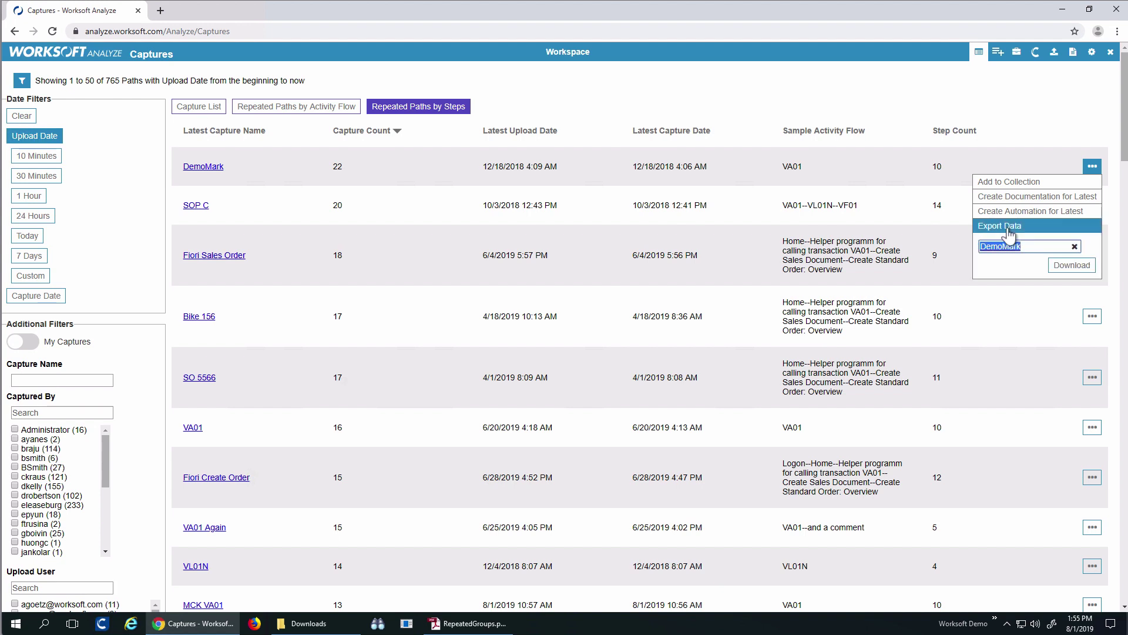
click(1068, 267)
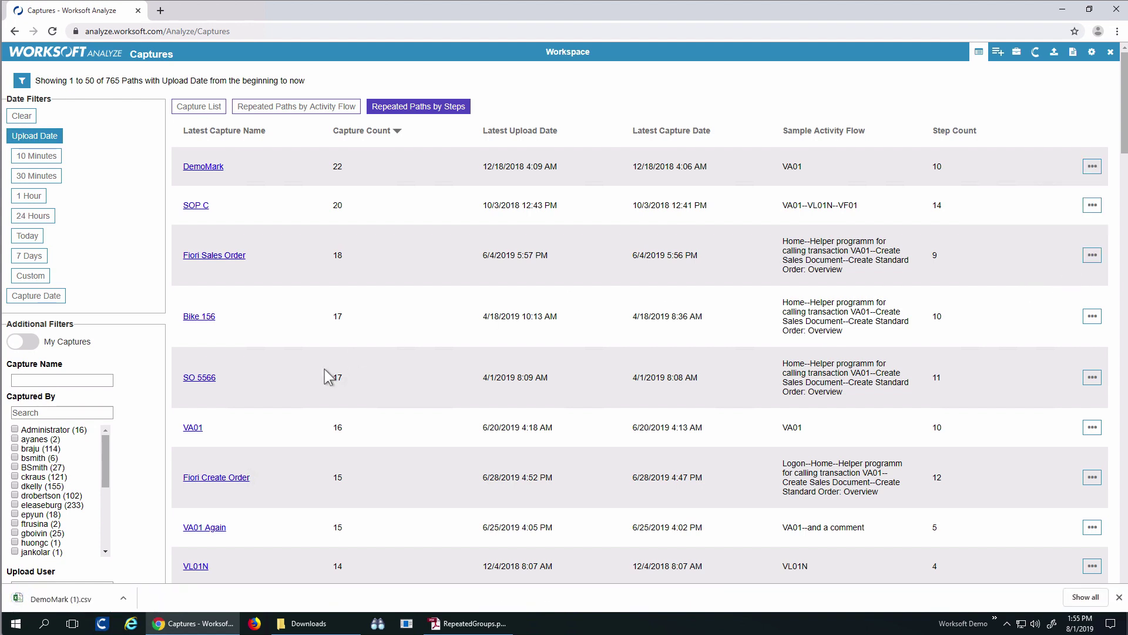
Open the exported DemoMark CSV in Excel, widen columns A and G to read their entries, and return to the browser
click(89, 596)
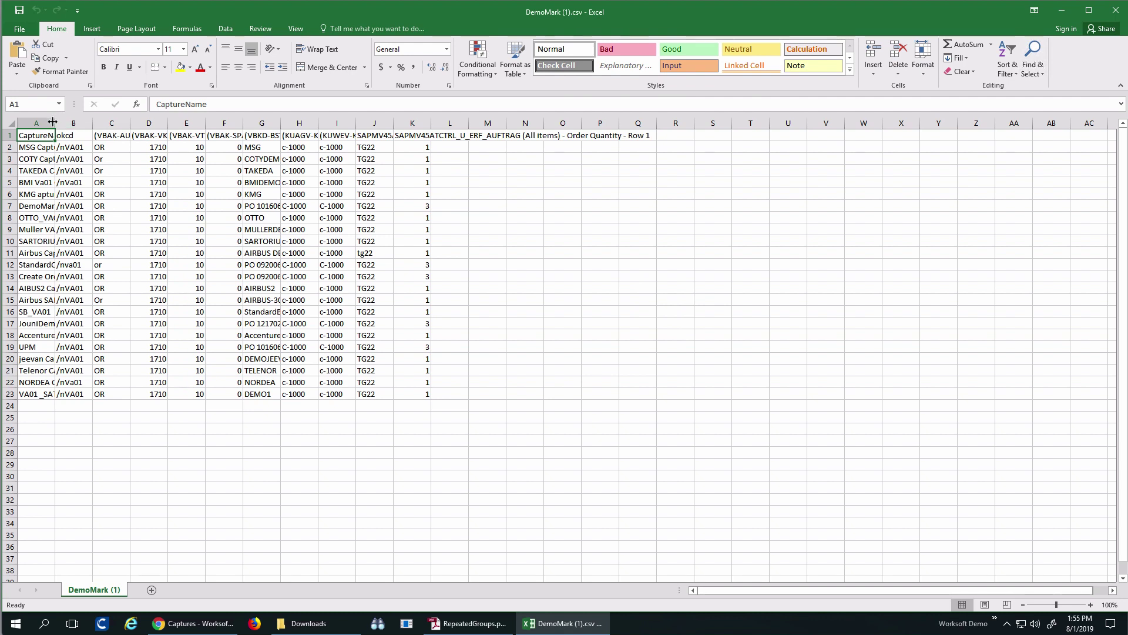
drag(55, 122, 104, 123)
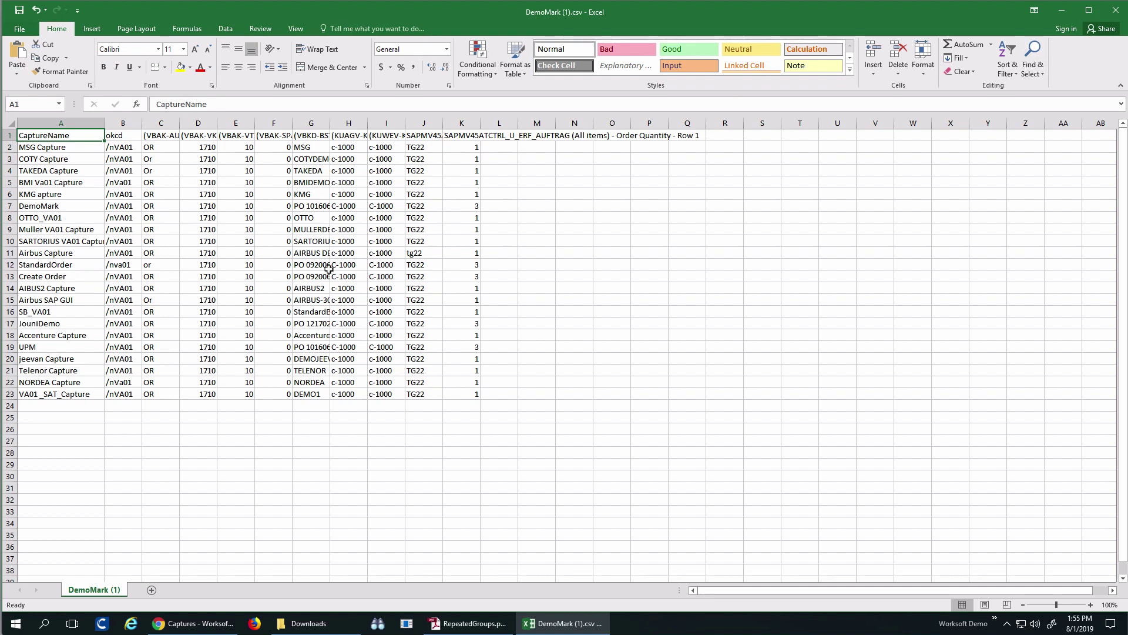
drag(330, 124, 363, 127)
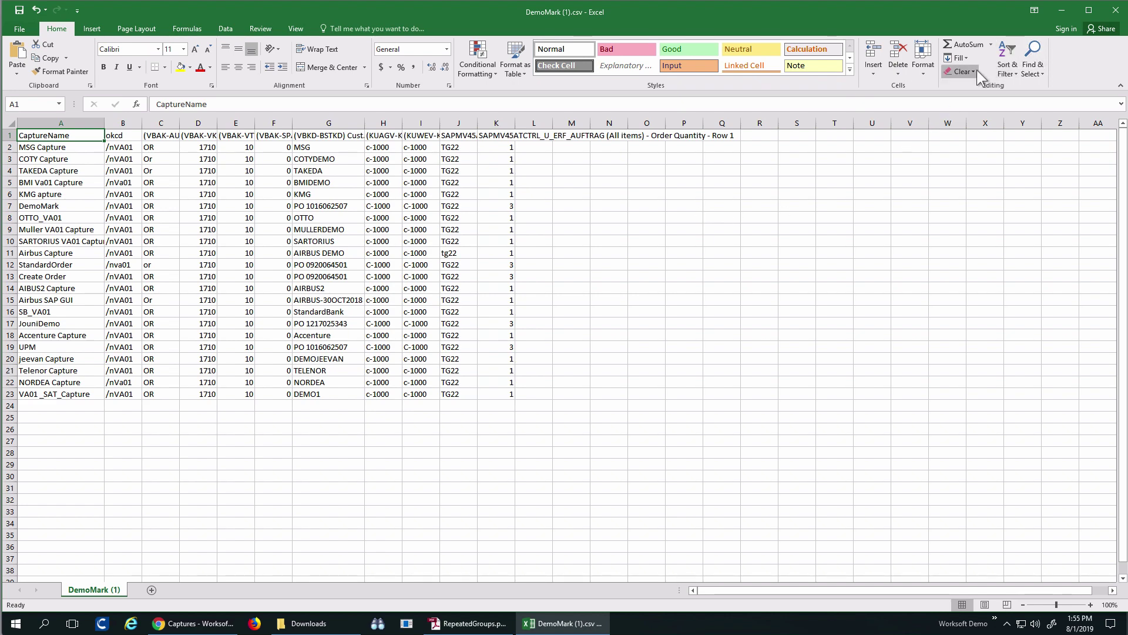
click(1061, 10)
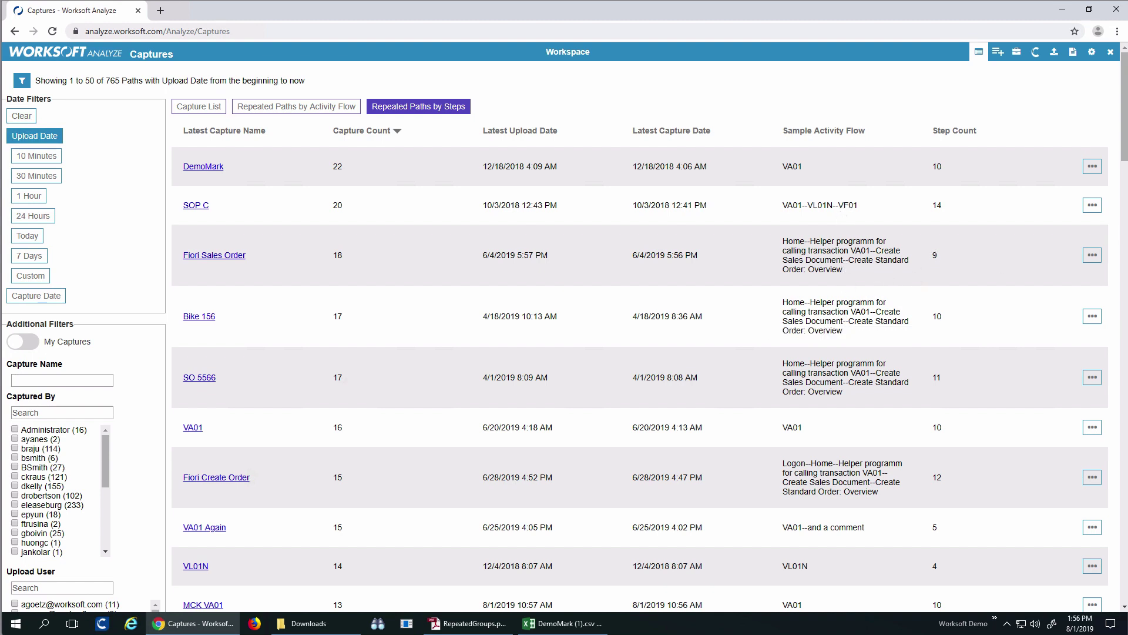
Check the actions offered for the DemoMark path and for the 7/27/2018 10:51 AM capture in the SOP C path's details
click(1093, 167)
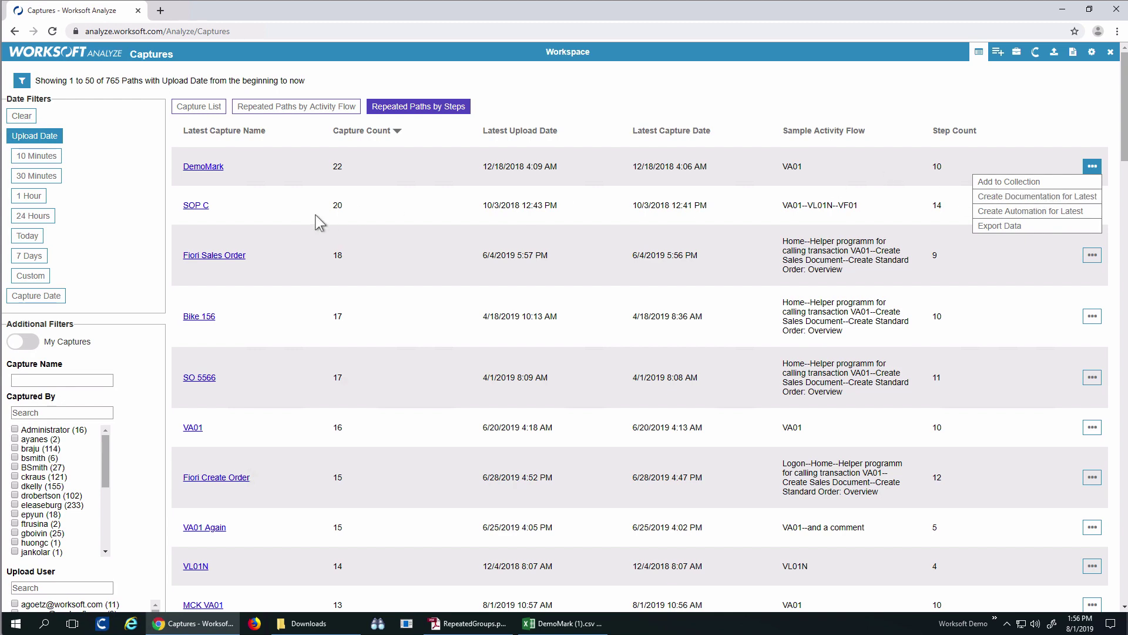
click(192, 207)
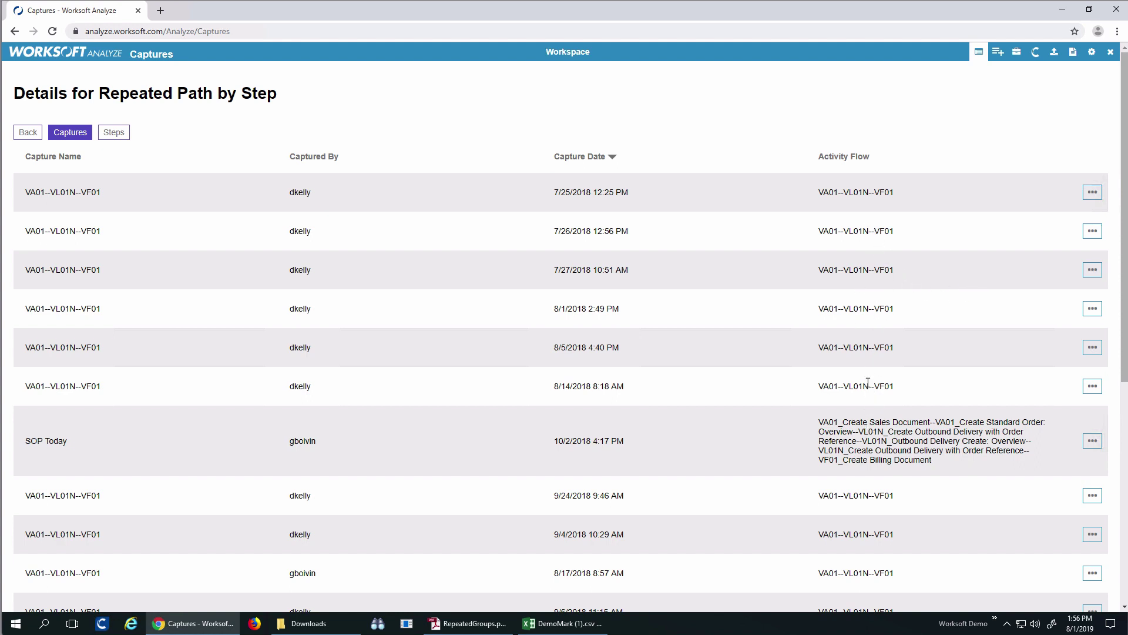
click(1093, 273)
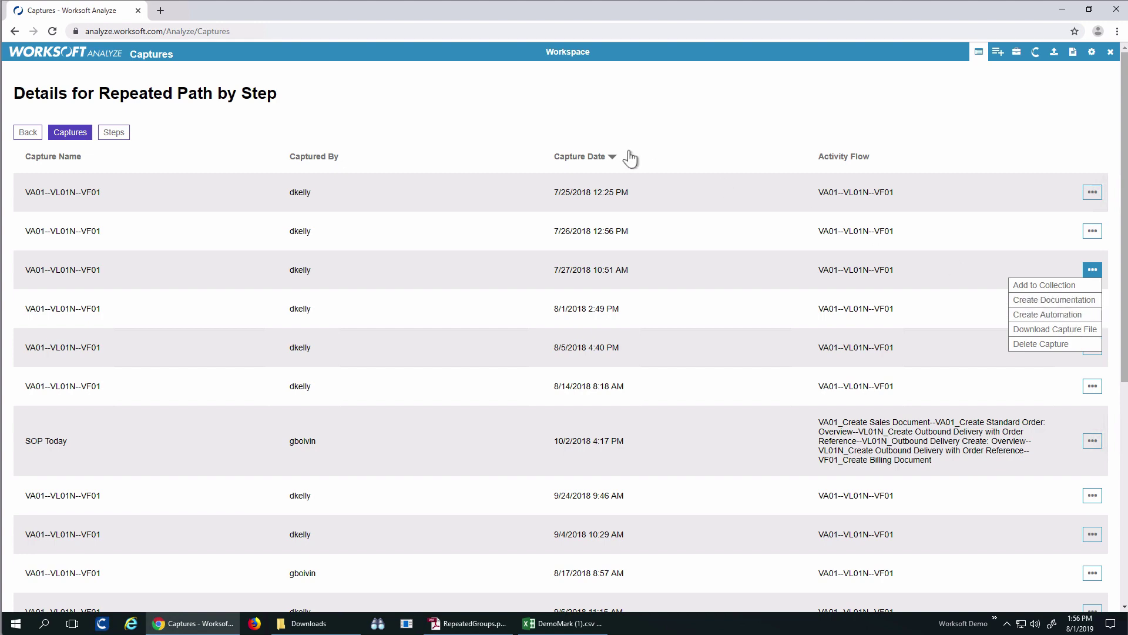
Return to the path overview and list the repeated paths by activity flow, sorted by capture count with the highest first
click(24, 135)
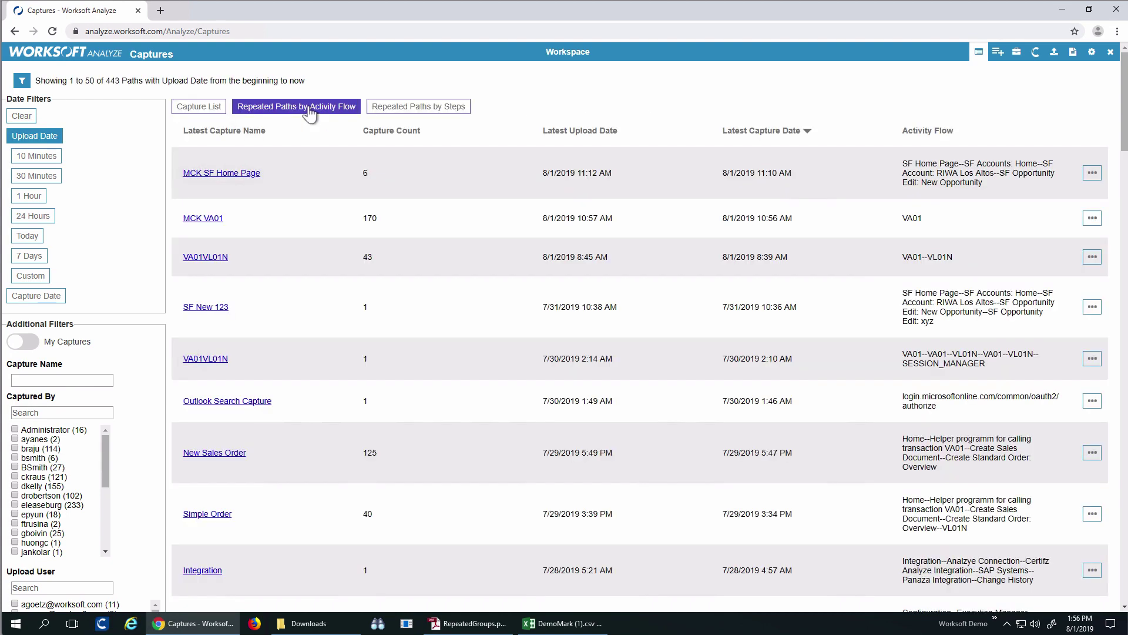
click(383, 137)
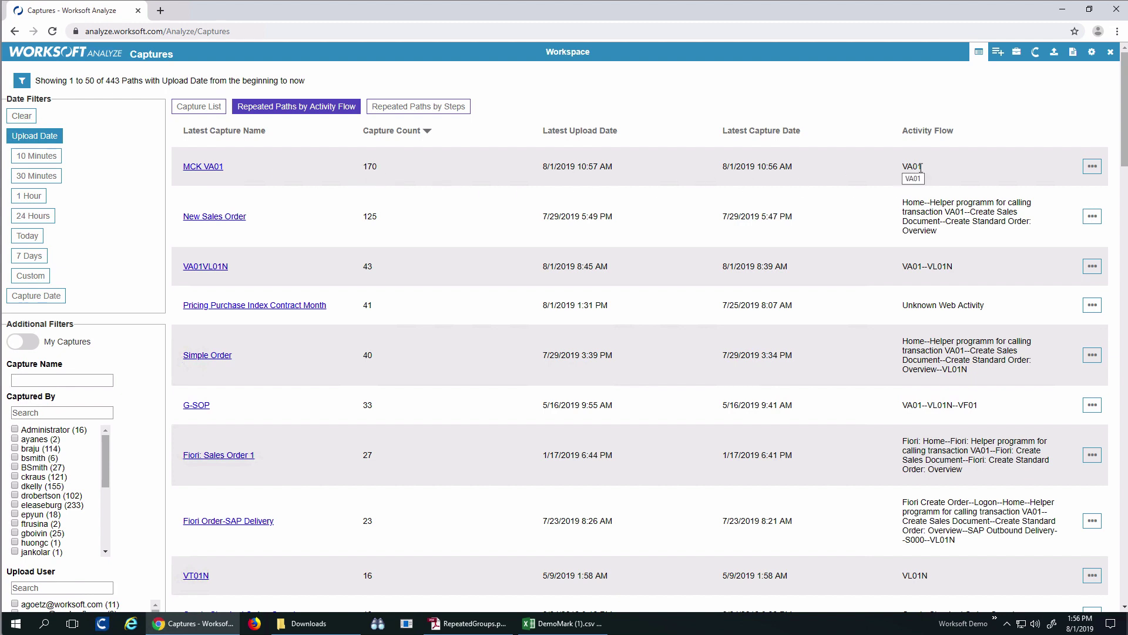
Examine the field counts of the activities and steps in the MCK VA01 path, and return to the path list
click(207, 167)
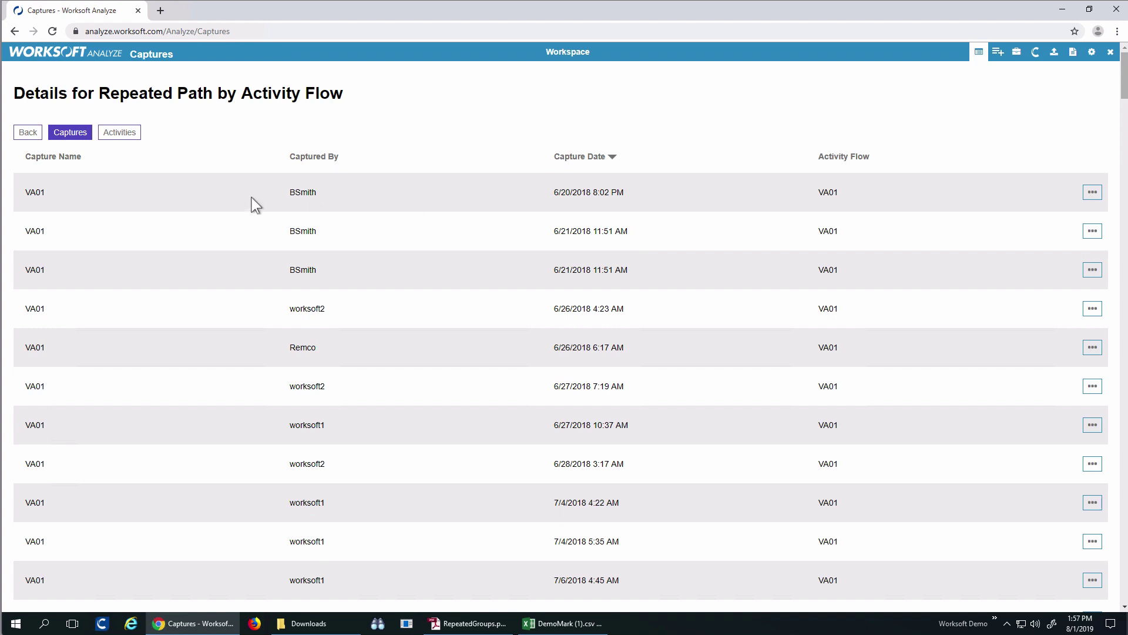
click(125, 134)
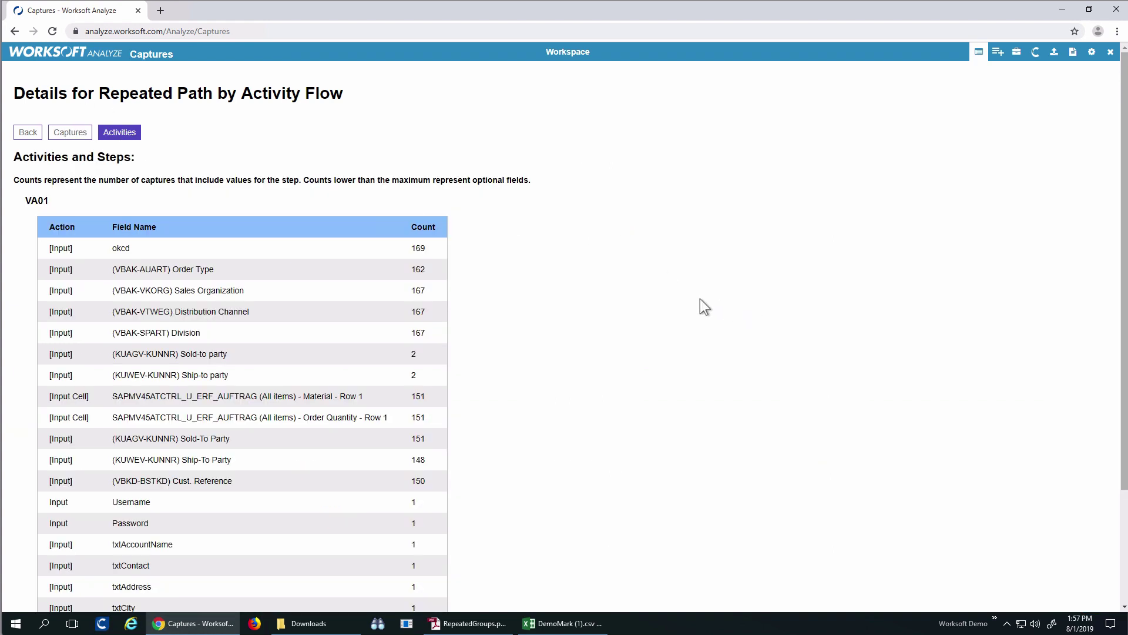
scroll(643, 285, down, 2)
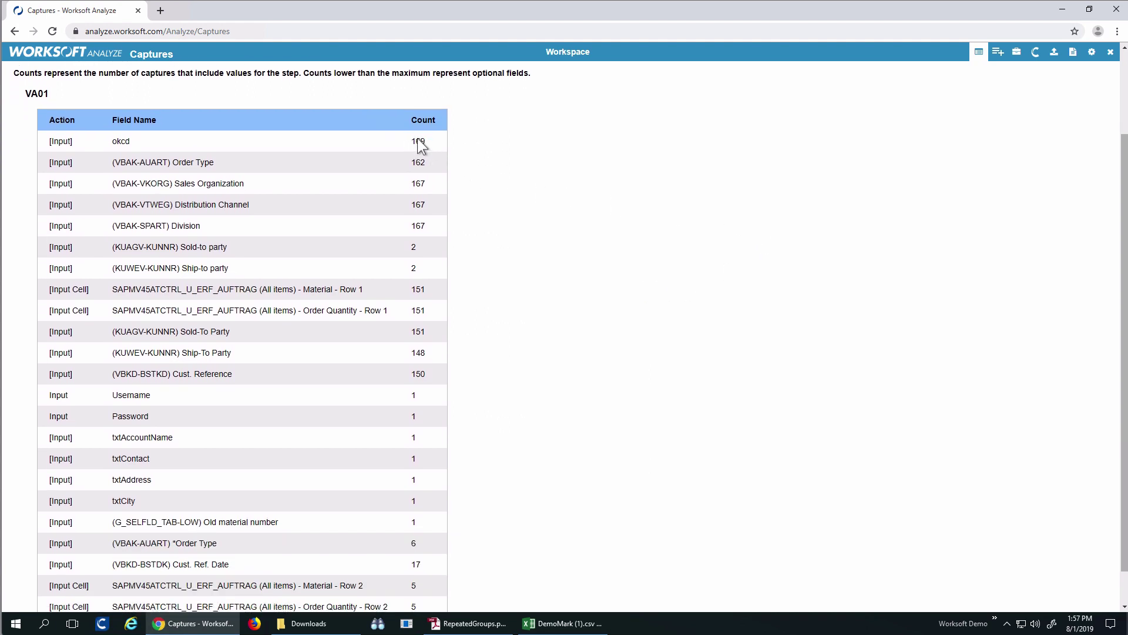
scroll(121, 141, down, 1)
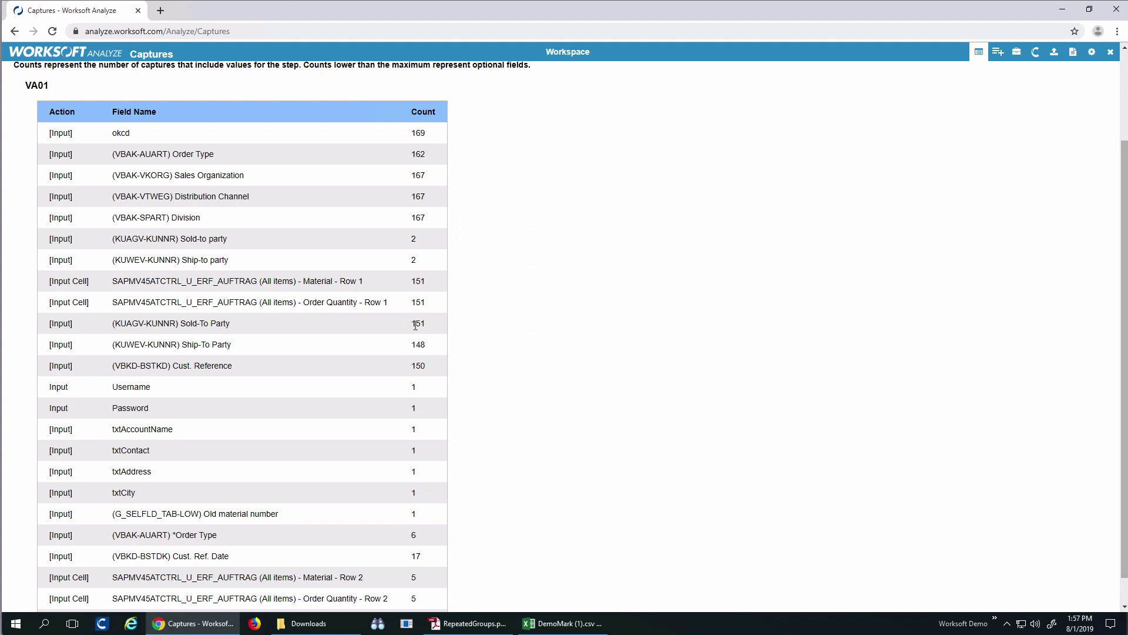
scroll(419, 406, down, 1)
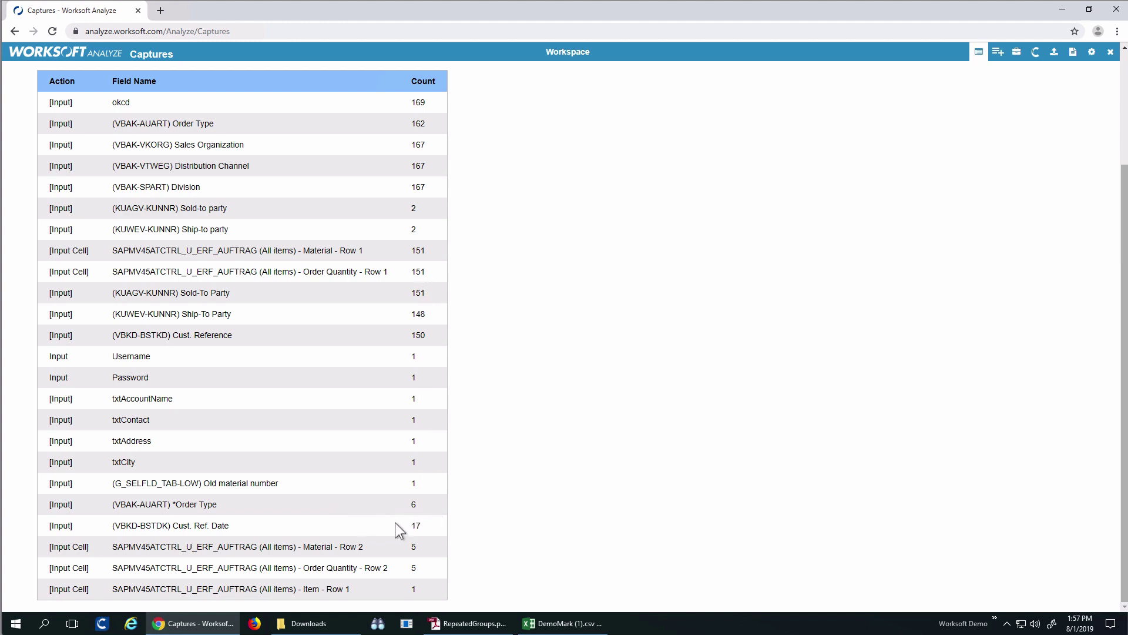
scroll(435, 422, up, 3)
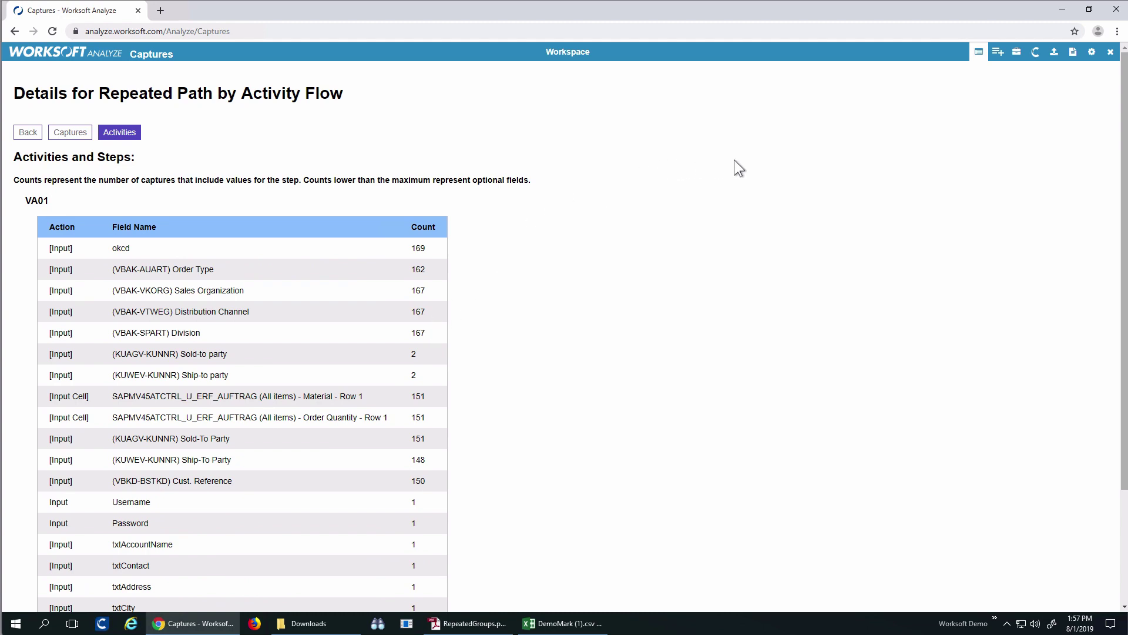
click(28, 133)
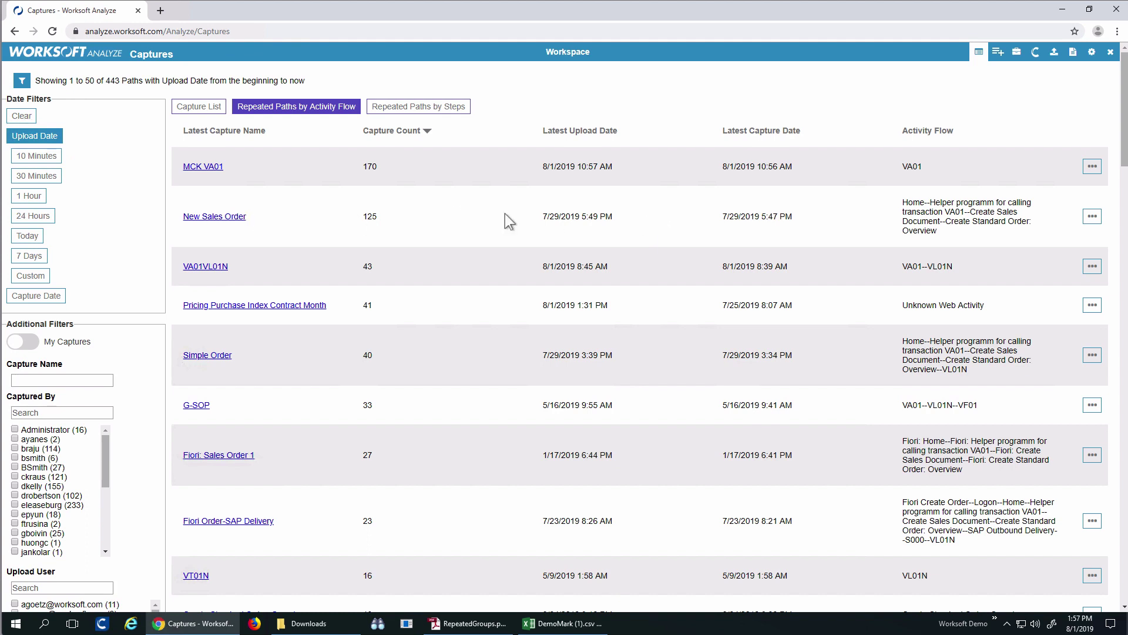
Check the actions offered for the New Sales Order path and examine the field counts of its activities and steps
click(1093, 219)
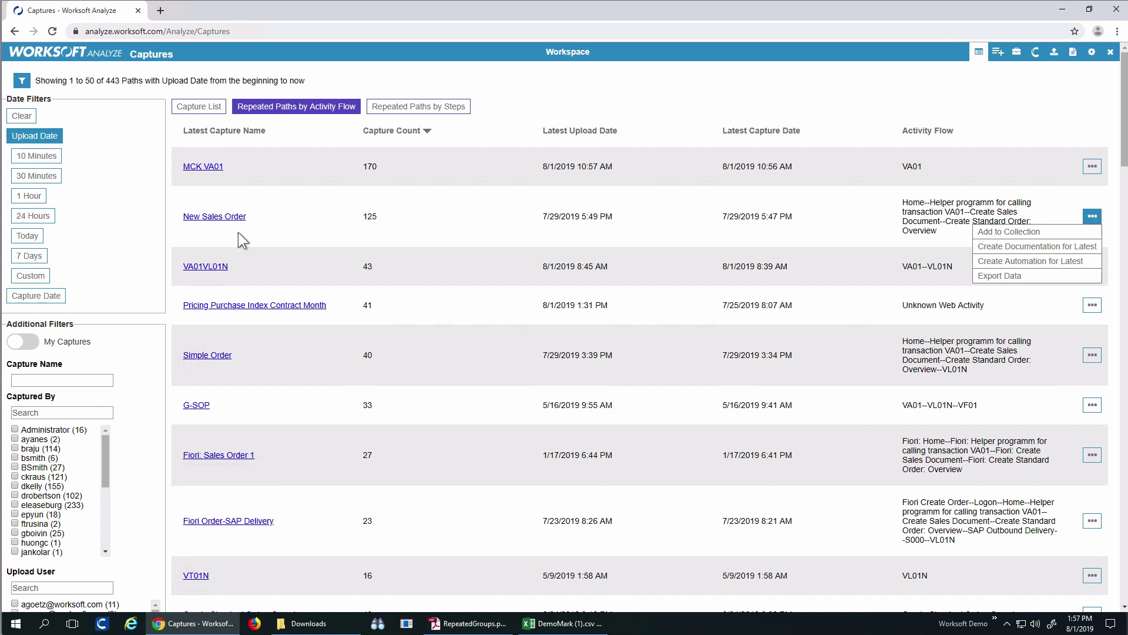
click(227, 218)
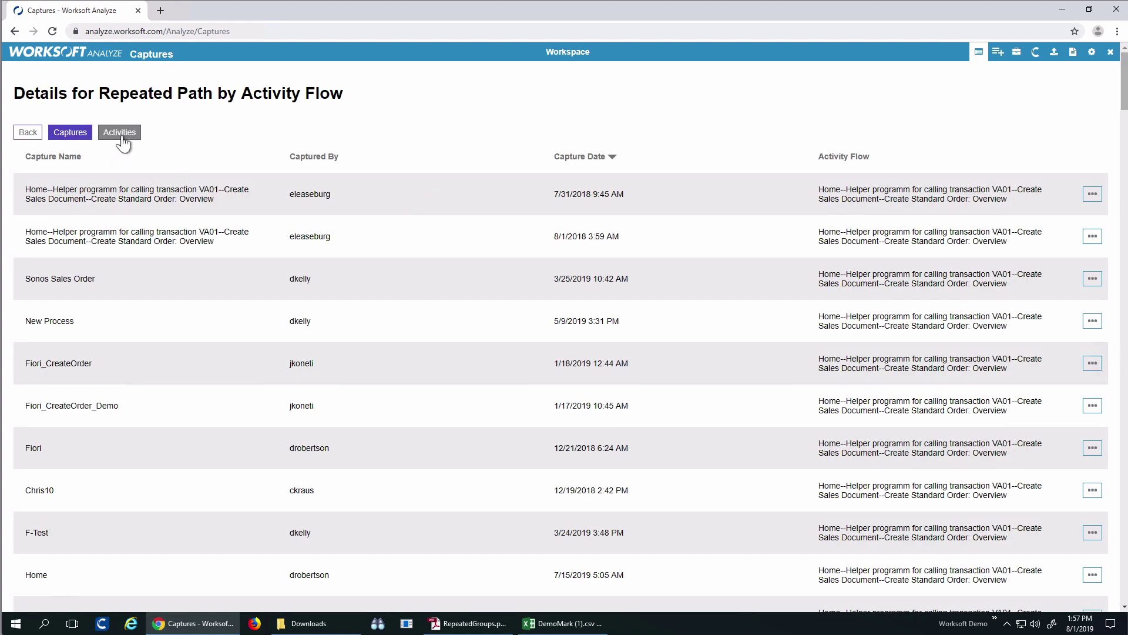
click(121, 134)
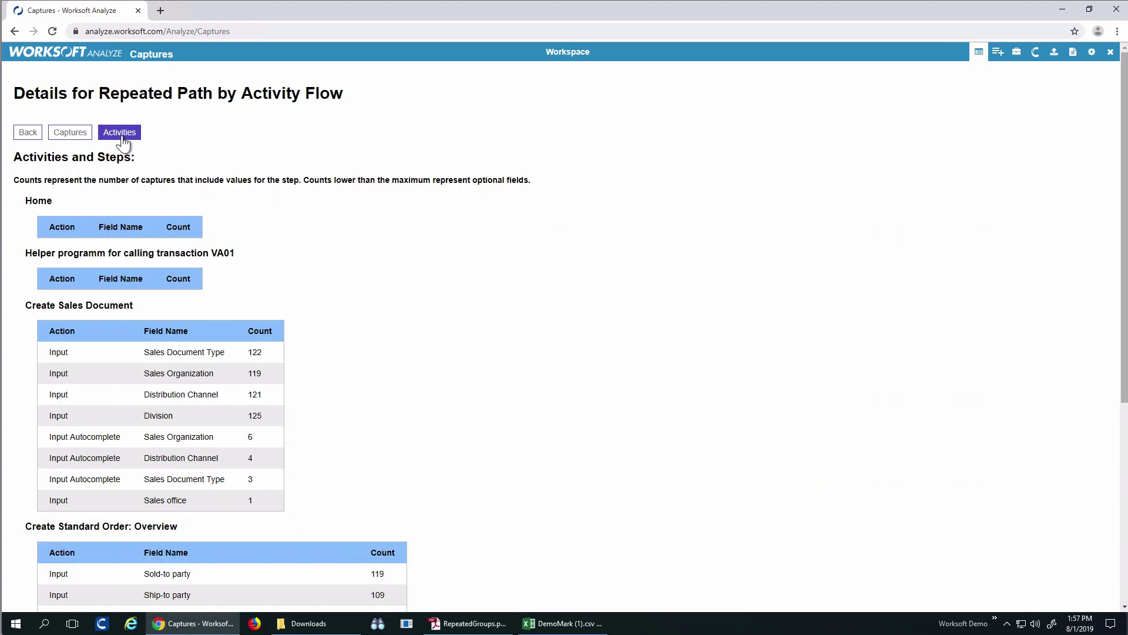
scroll(569, 360, down, 1)
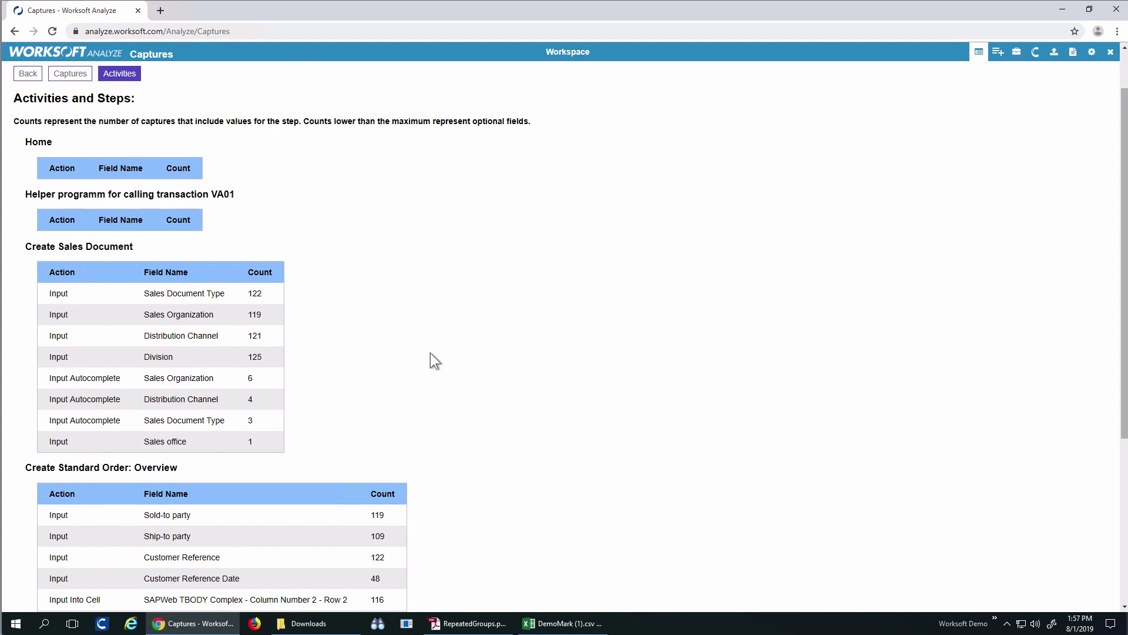
scroll(430, 353, down, 2)
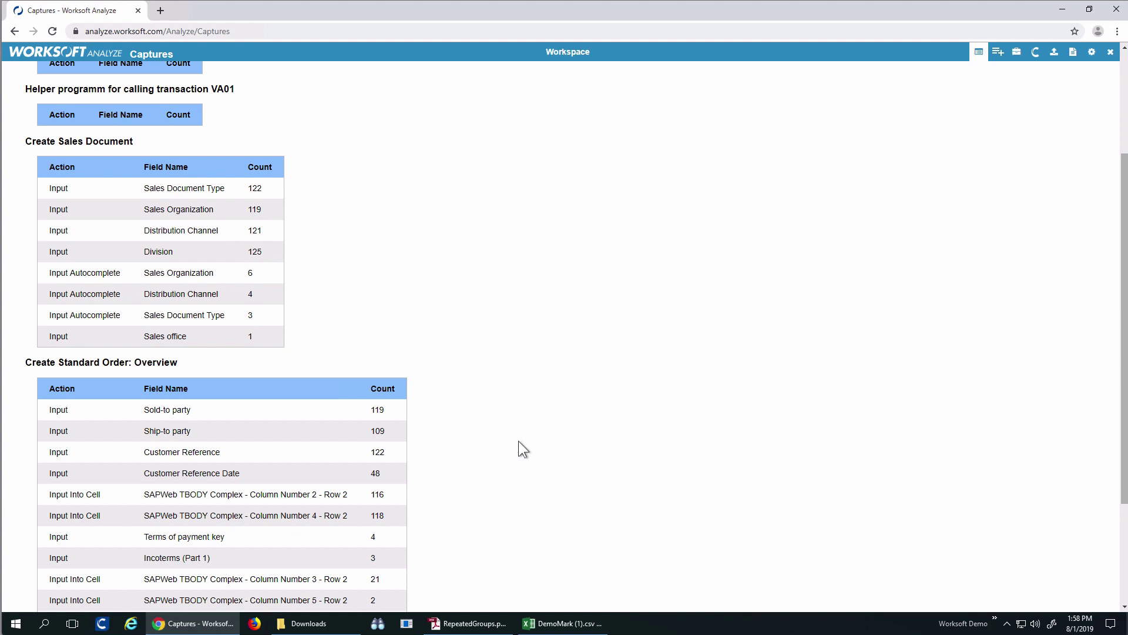
scroll(519, 441, down, 3)
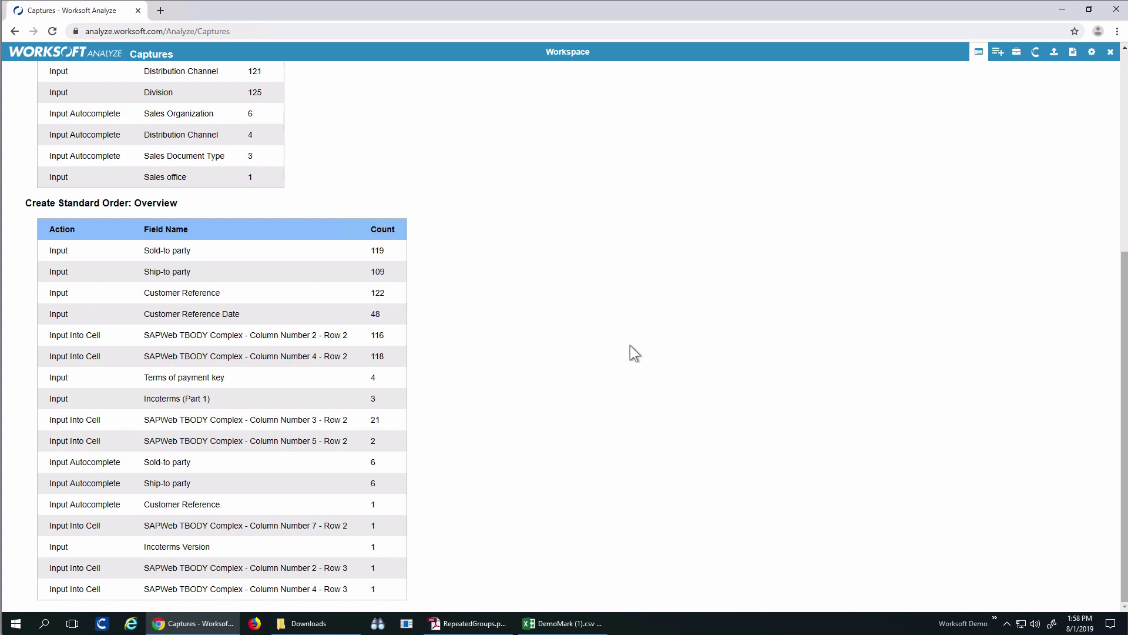
scroll(630, 345, up, 6)
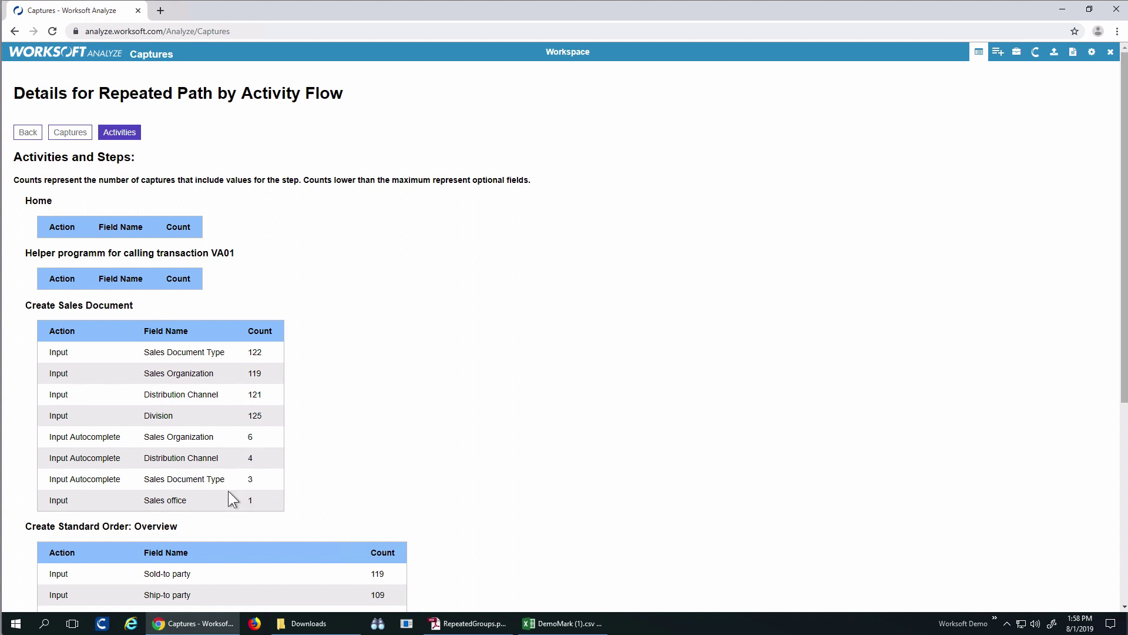
Examine the remaining field counts of the New Sales Order path, including Create Standard Order: Overview, and return to the path list
scroll(532, 419, down, 5)
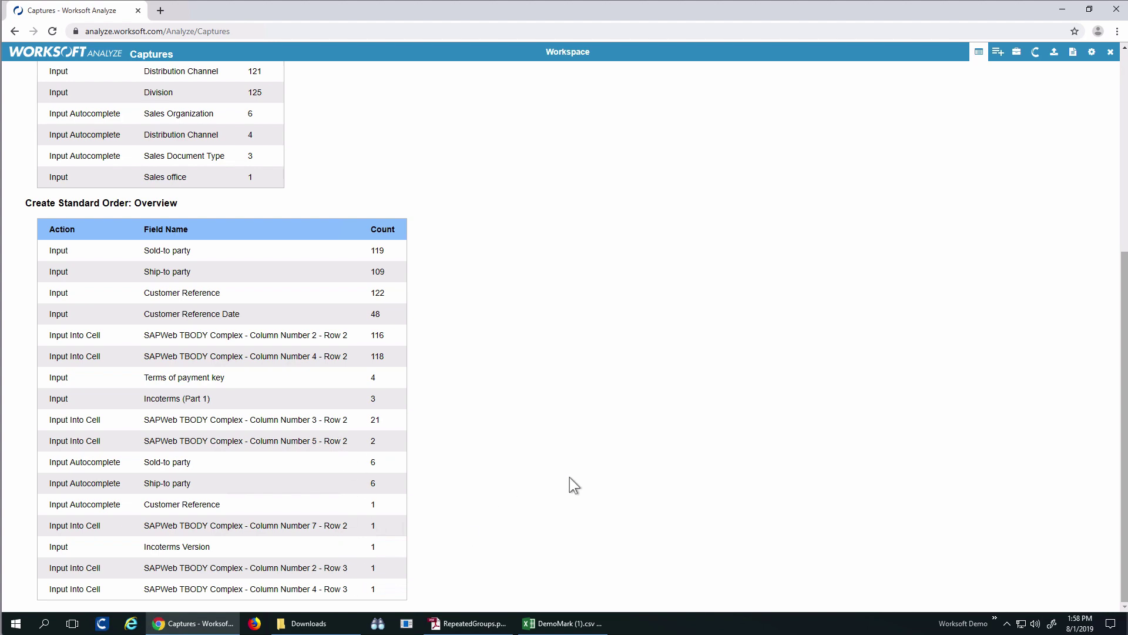
scroll(372, 250, up, 6)
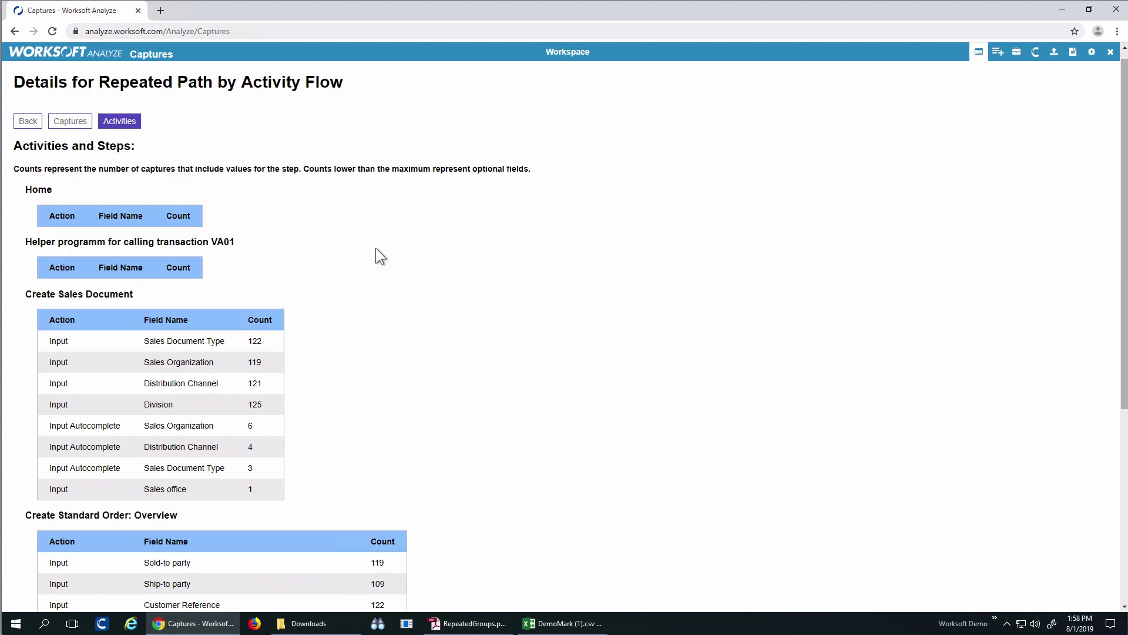
click(26, 133)
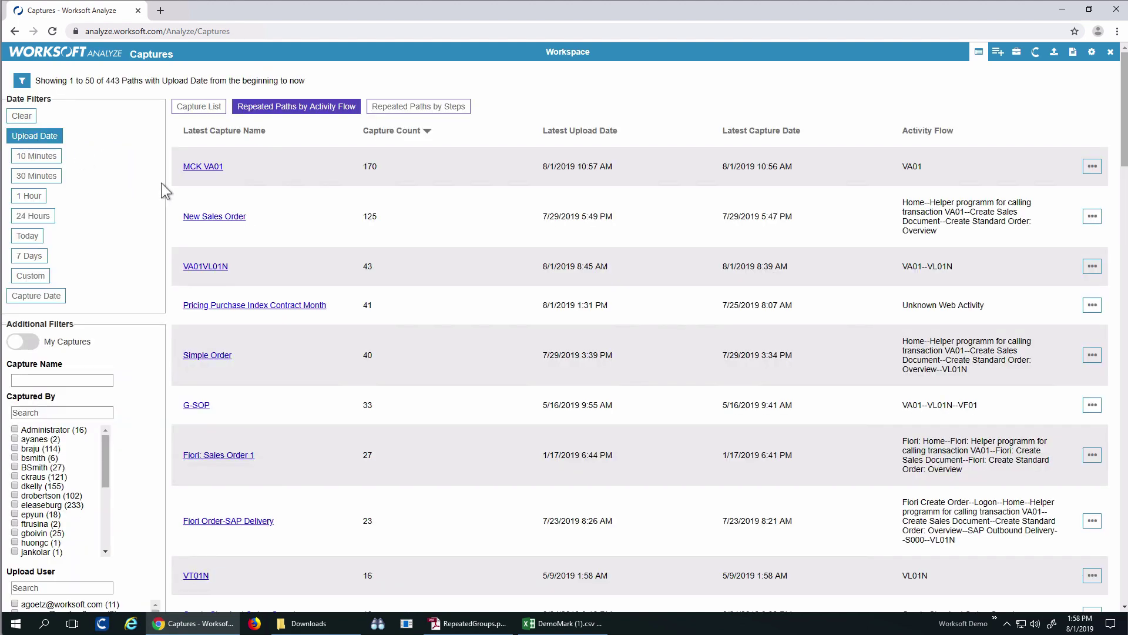
Export the New Sales Order path's data and open the downloaded New Sales Order.xlsx in a maximized Excel window
click(1091, 217)
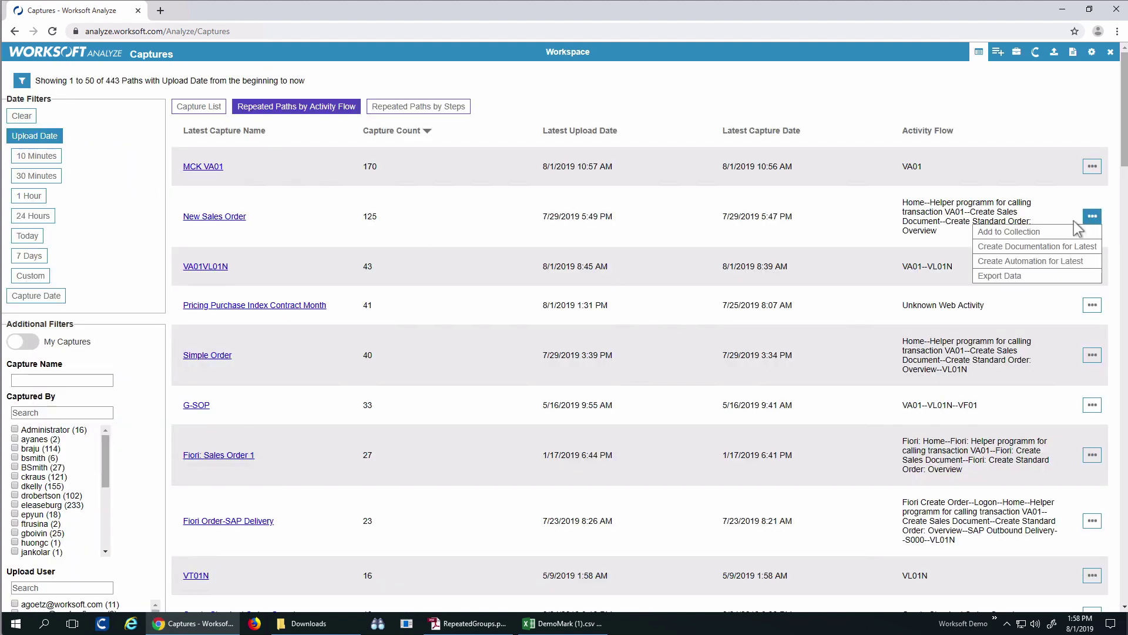
click(1006, 276)
click(1072, 316)
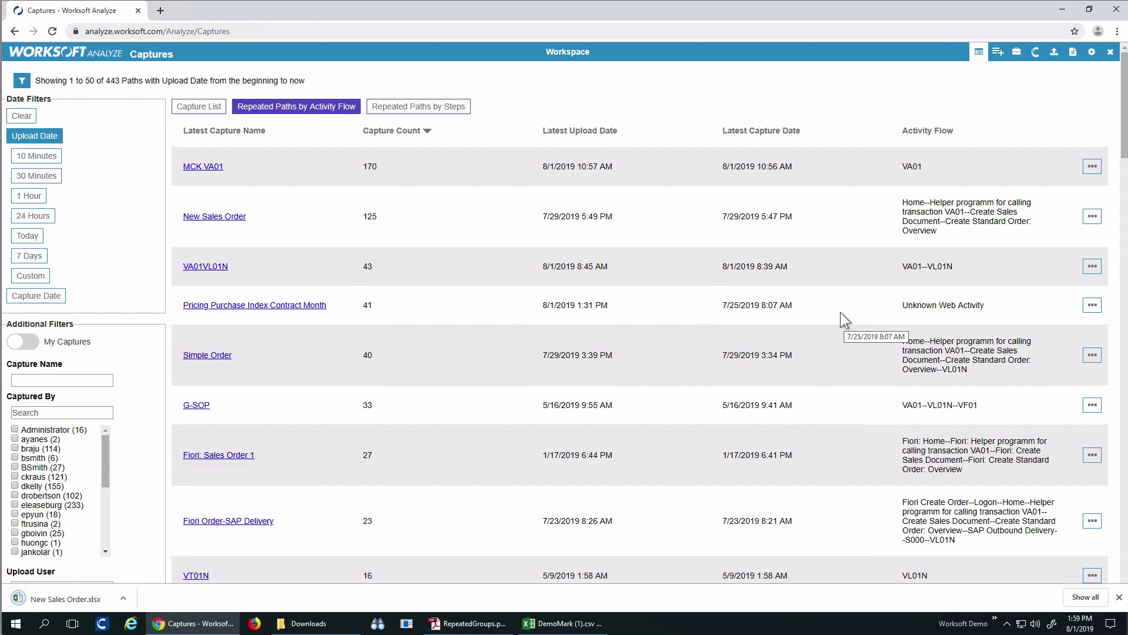
click(85, 599)
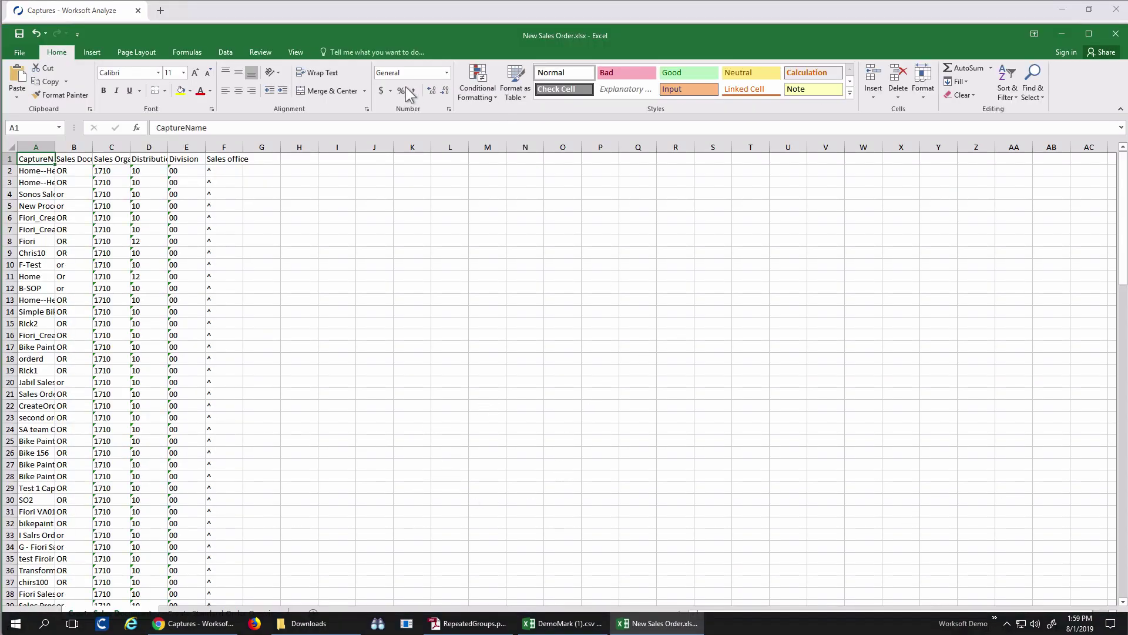
double_click(413, 33)
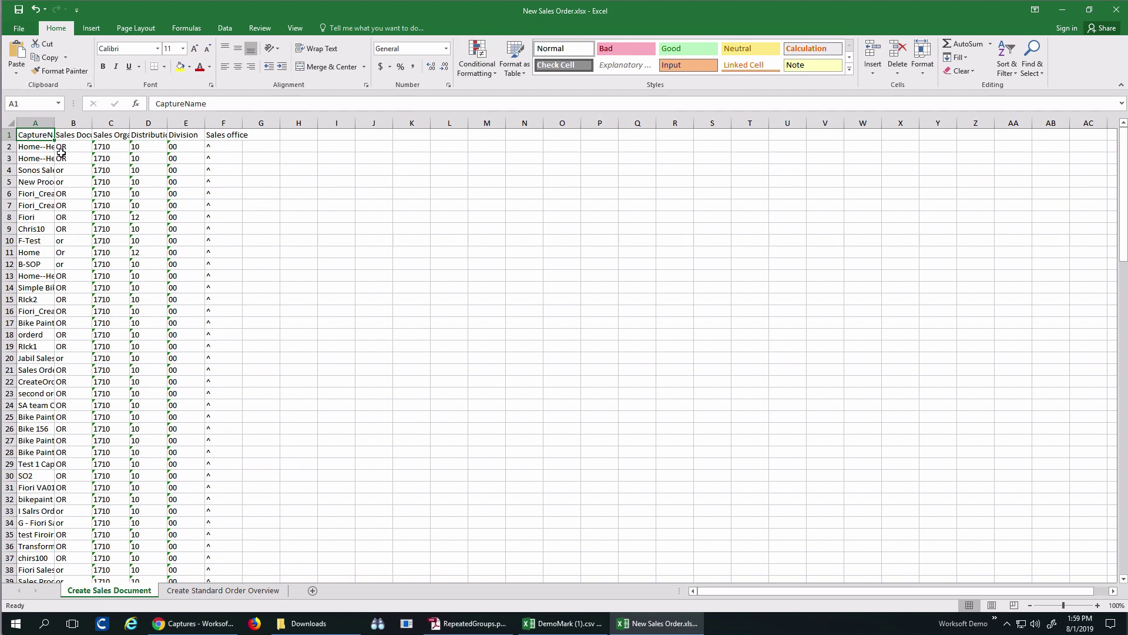
Fit the CaptureName column to its contents on the Create Sales Document sheet, and widen it moderately on the Create Standard Order Overview sheet
double_click(52, 125)
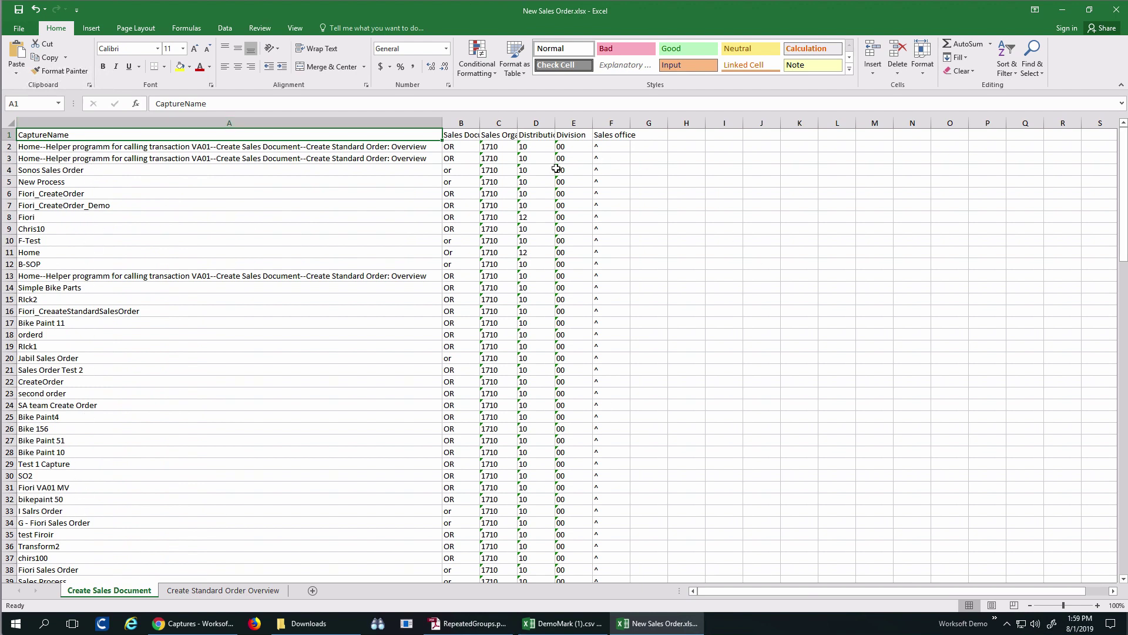
click(622, 185)
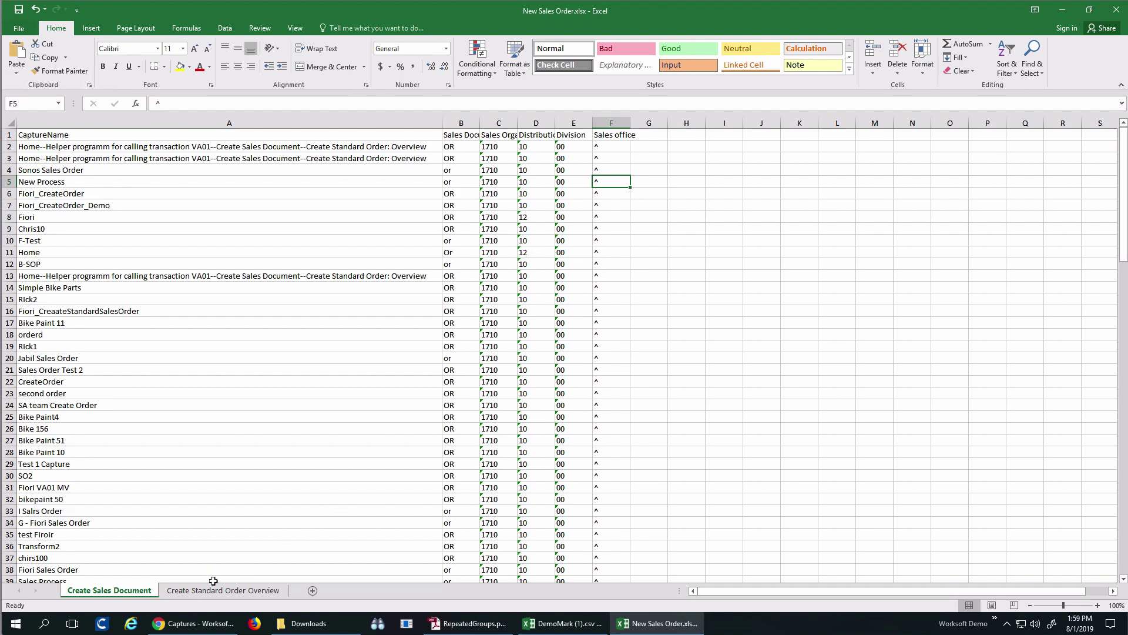
click(228, 591)
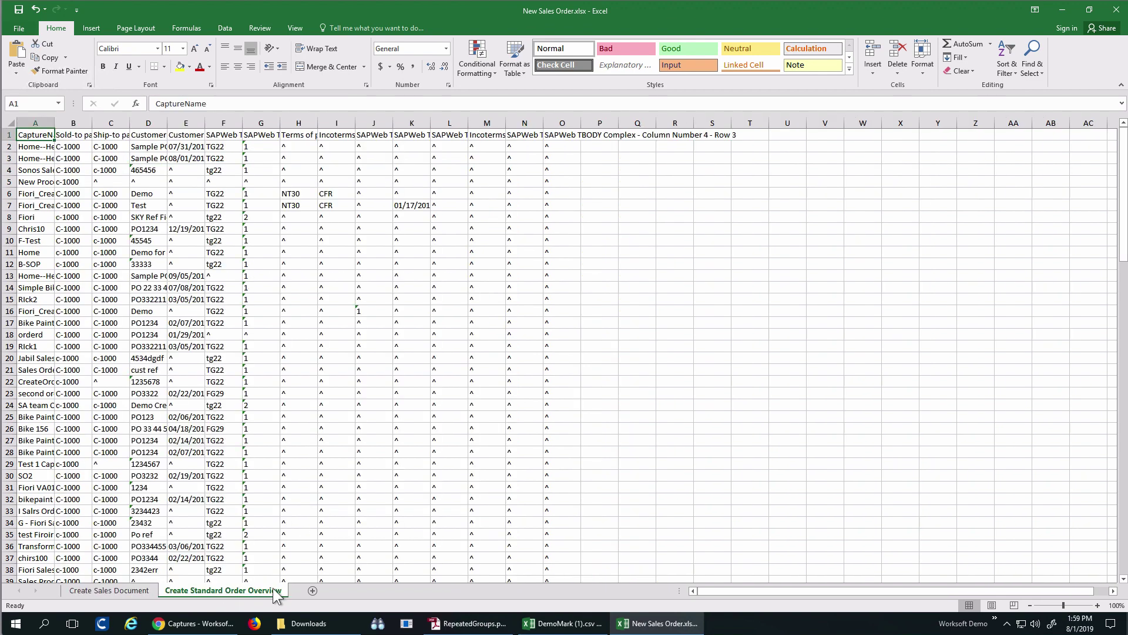
double_click(54, 123)
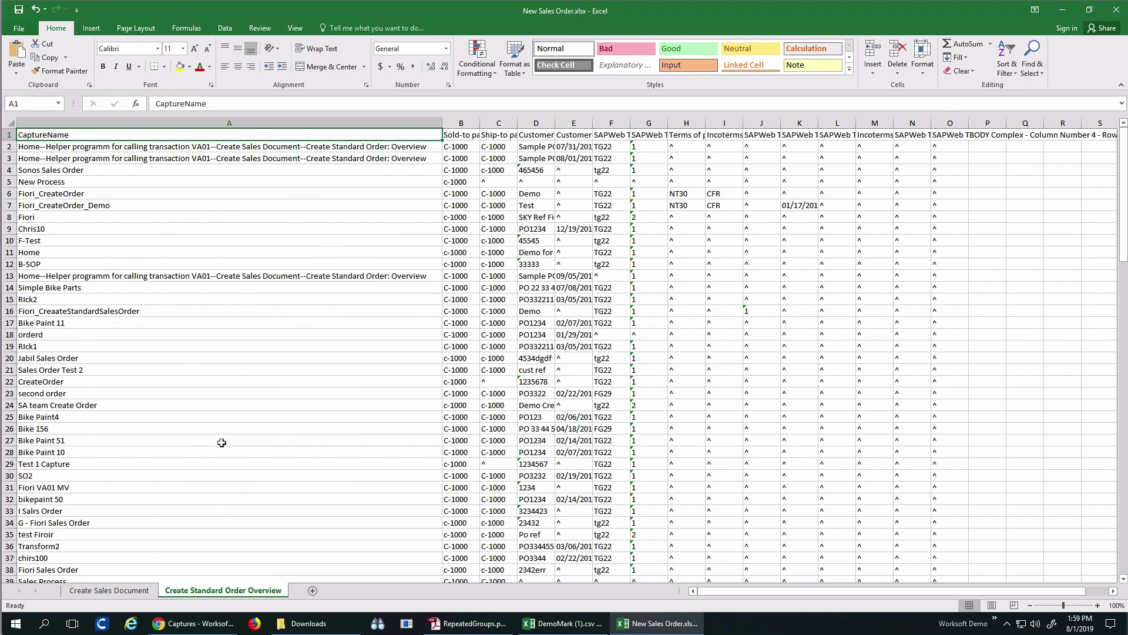
drag(441, 123, 173, 123)
Examine which captures on the Create Standard Order Overview sheet have values in the optional fields, highlighting rows 7, 105 and 110
click(532, 204)
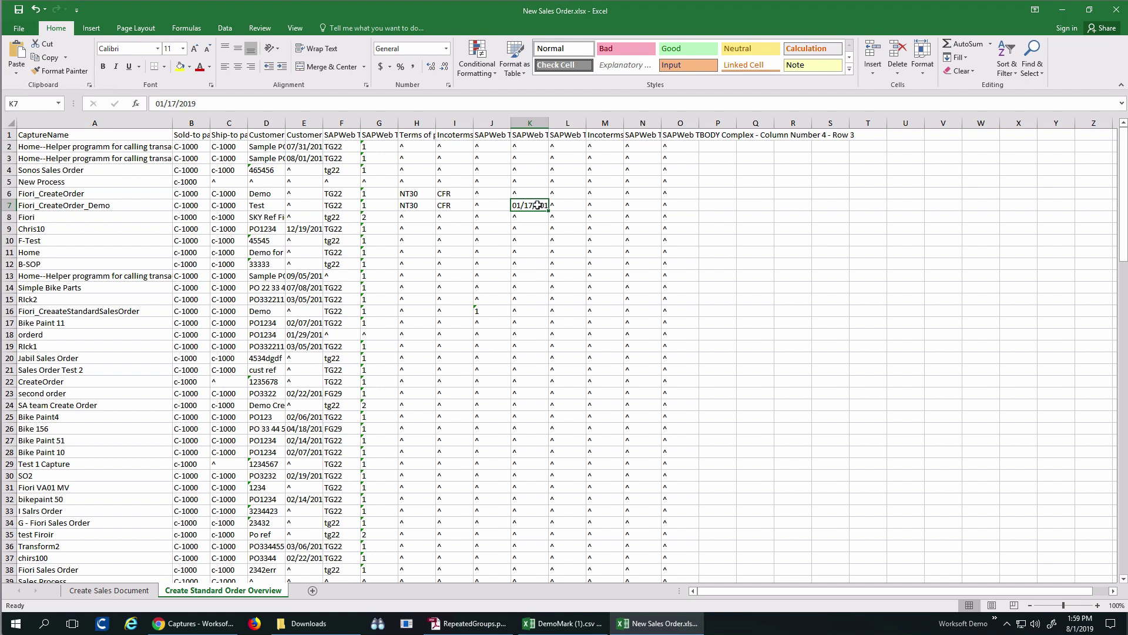
click(11, 206)
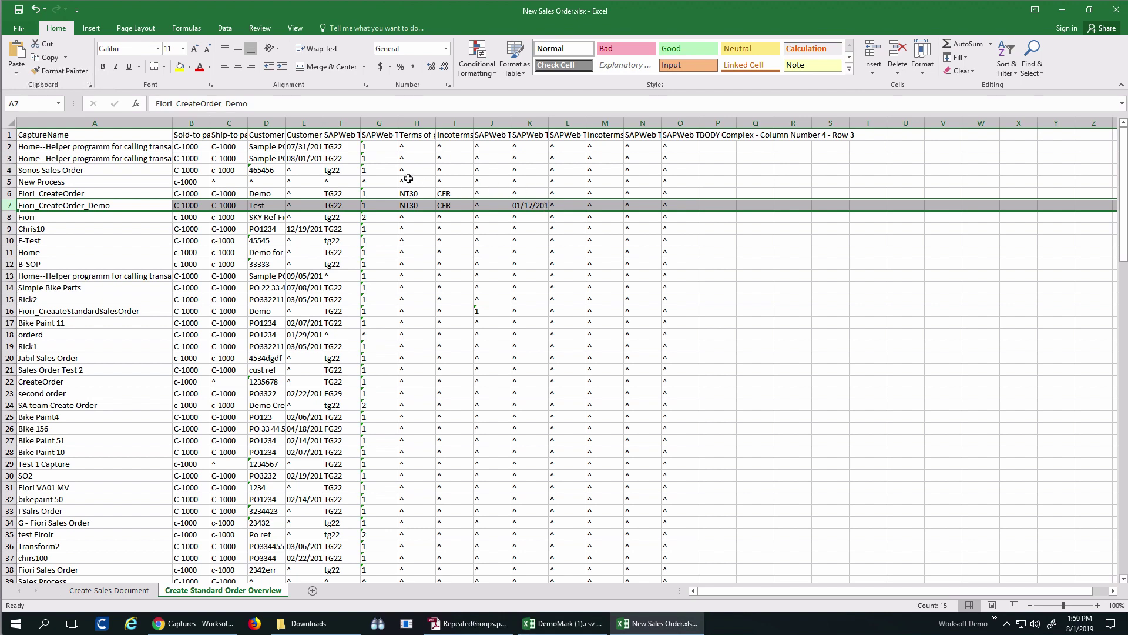
scroll(582, 314, down, 7)
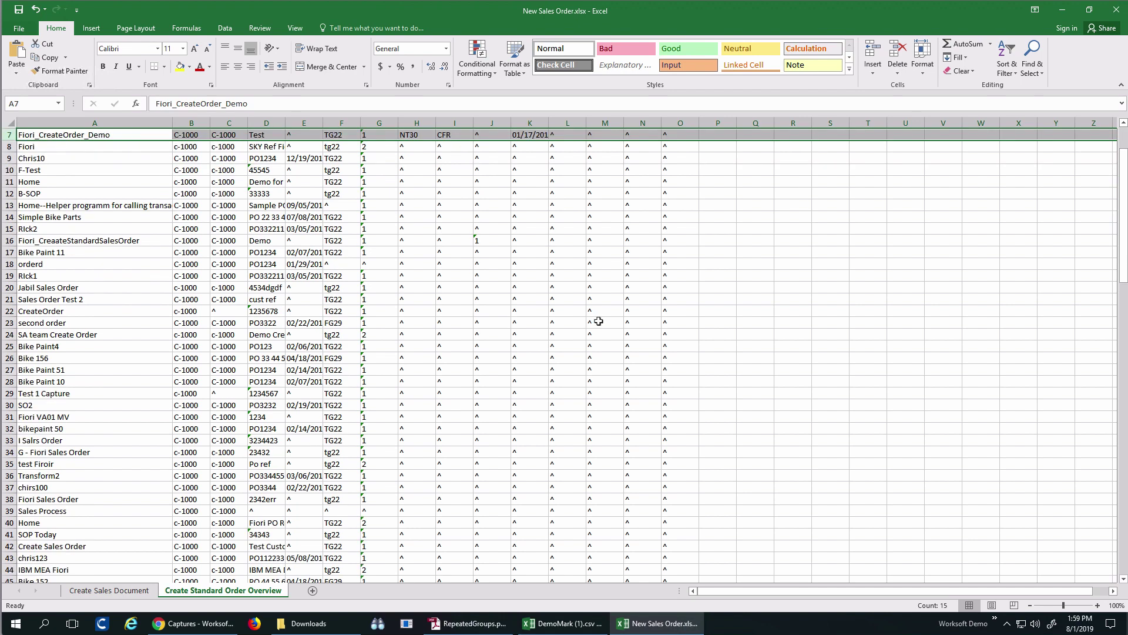
scroll(602, 316, down, 18)
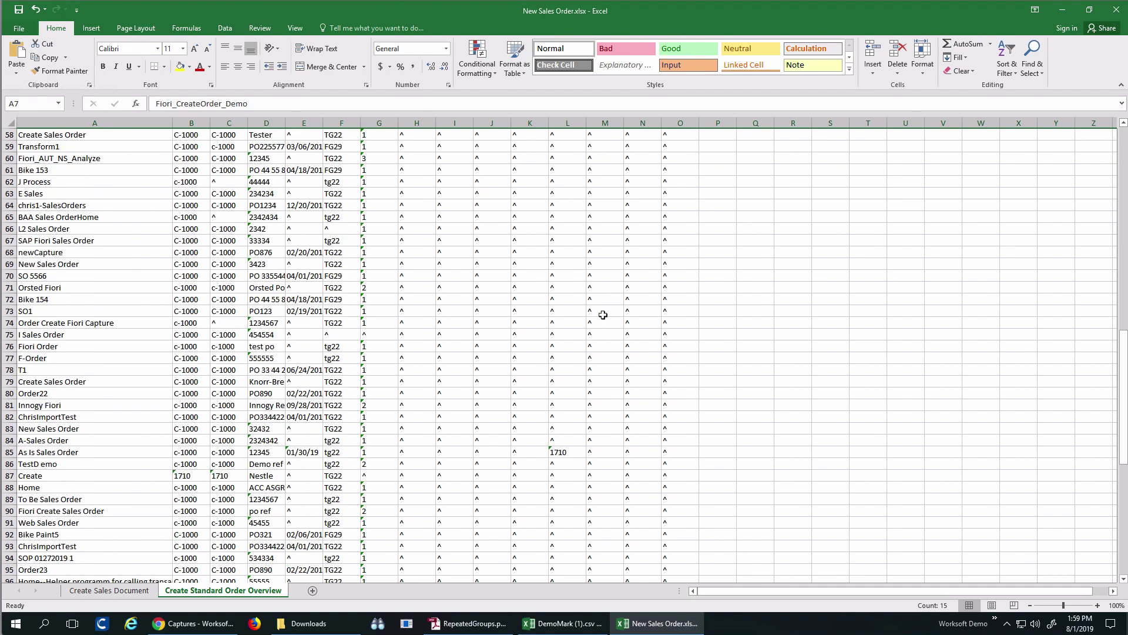
scroll(603, 314, down, 2)
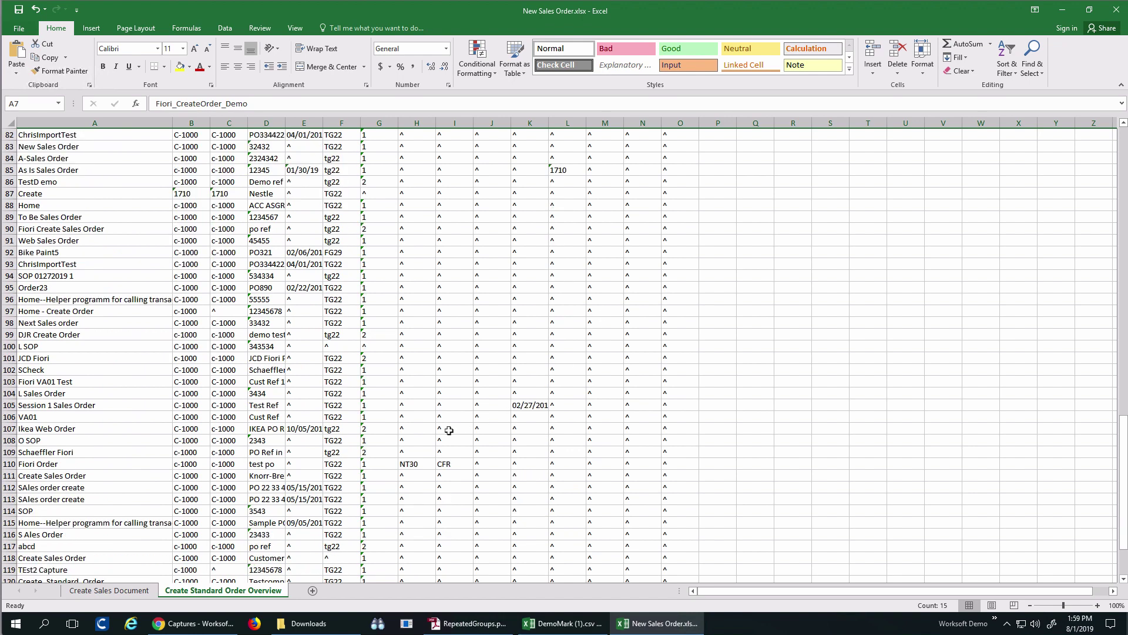
click(11, 405)
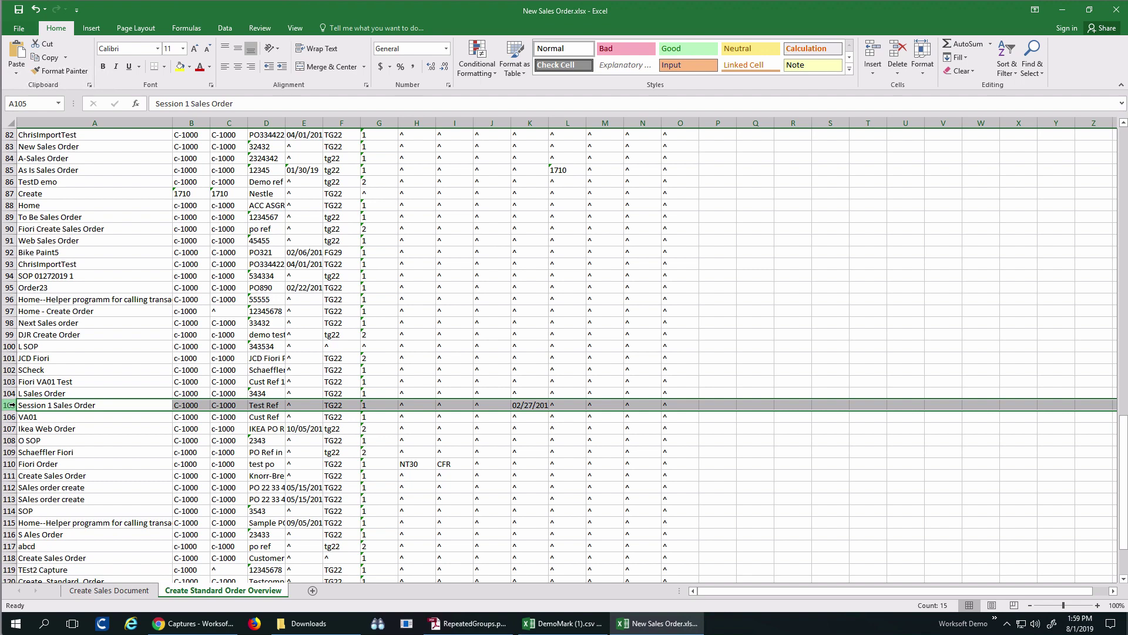
click(10, 463)
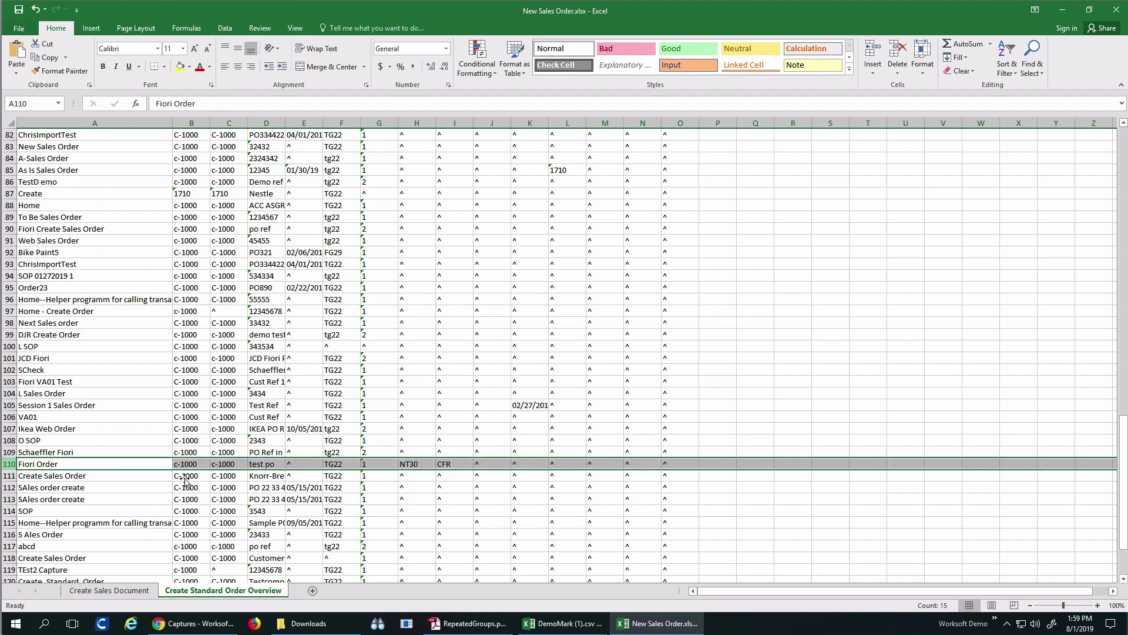
scroll(552, 479, down, 3)
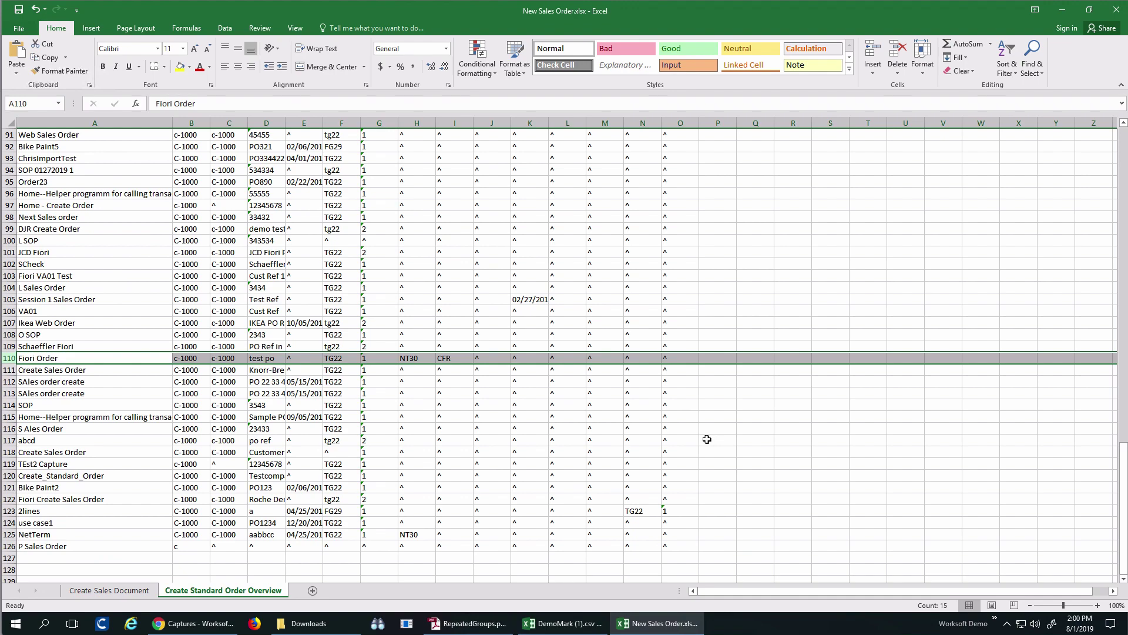
scroll(707, 439, up, 20)
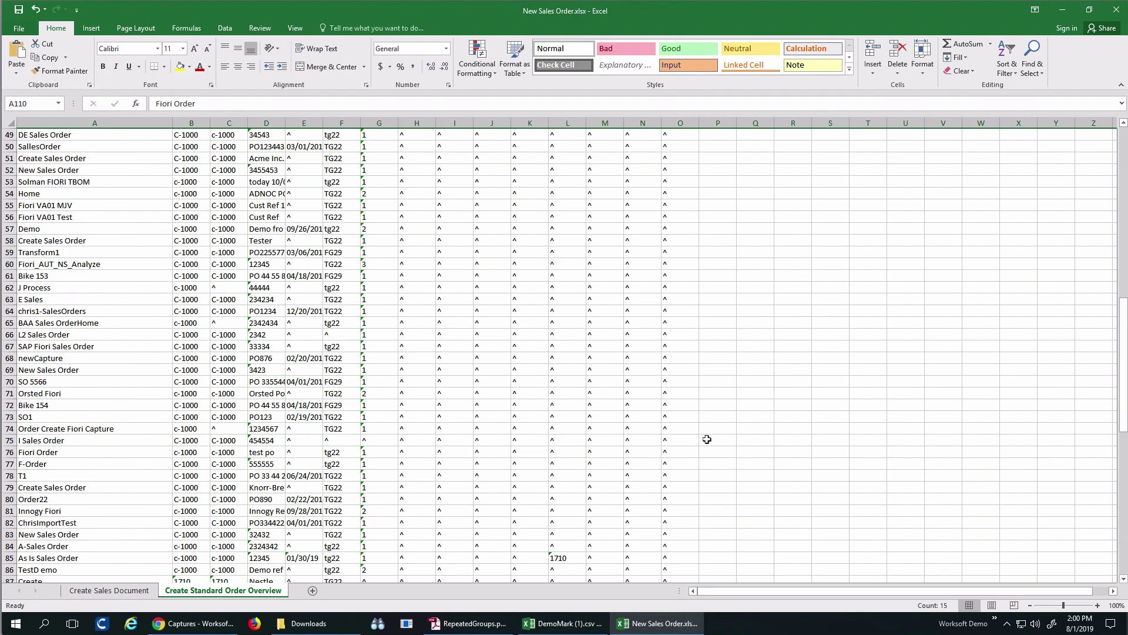
scroll(707, 439, up, 7)
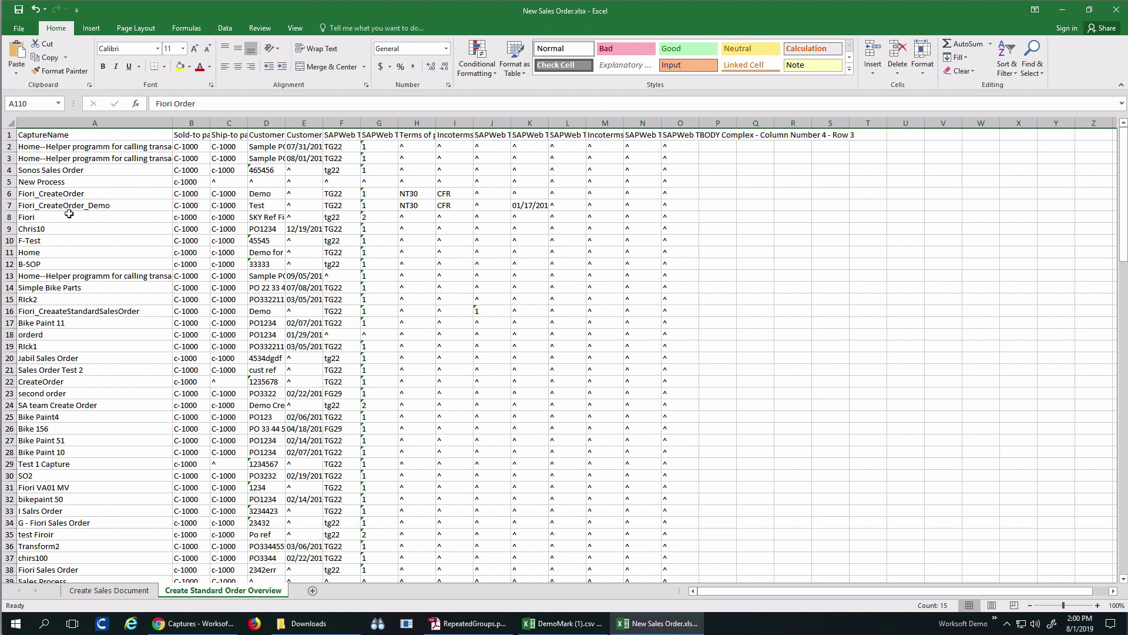
Copy the capture name Fiori_CreateOrder_Demo from row 7 of the Create Standard Order Overview sheet
click(10, 207)
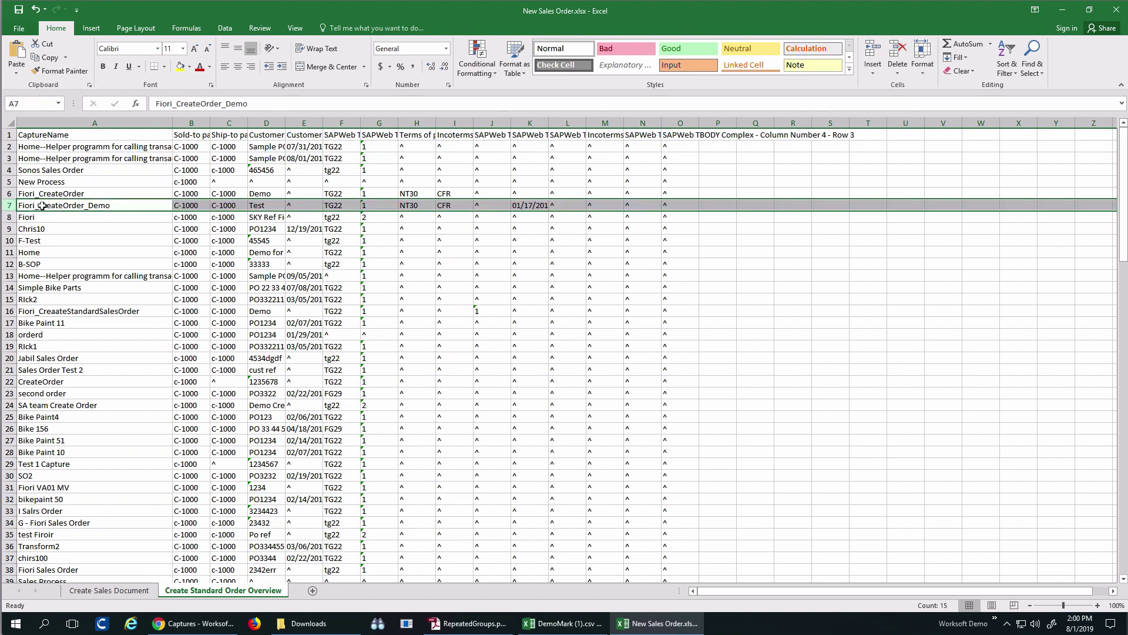
click(63, 205)
double_click(63, 205)
double_click(64, 206)
key(ctrl+c)
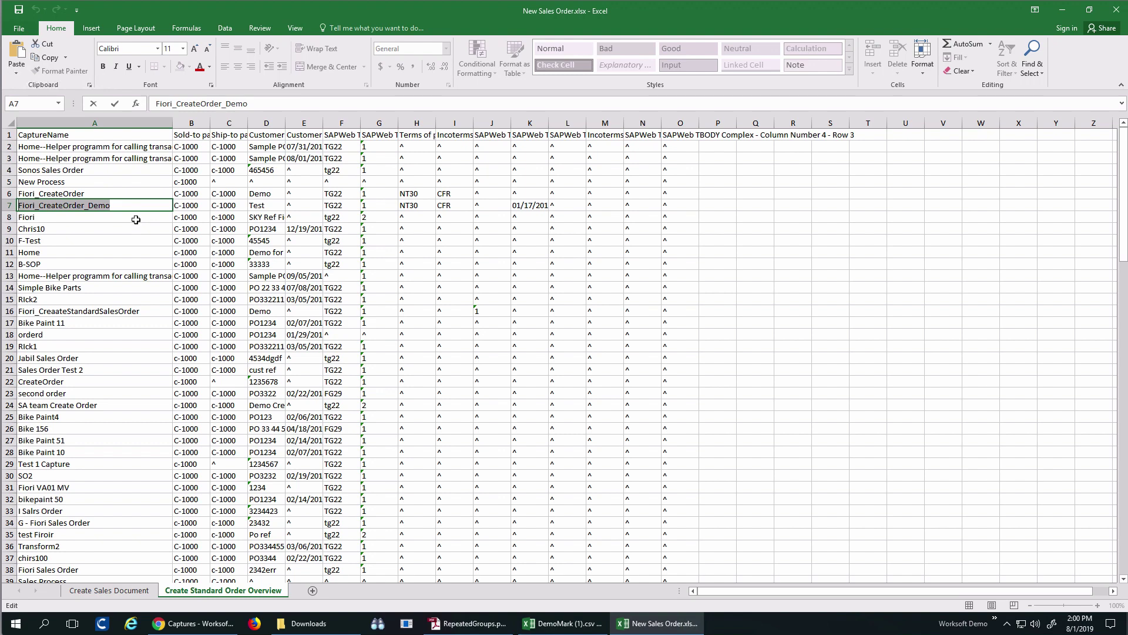
Locate the Session 1 Sales Order capture in row 105 and select its name cell
scroll(412, 279, down, 5)
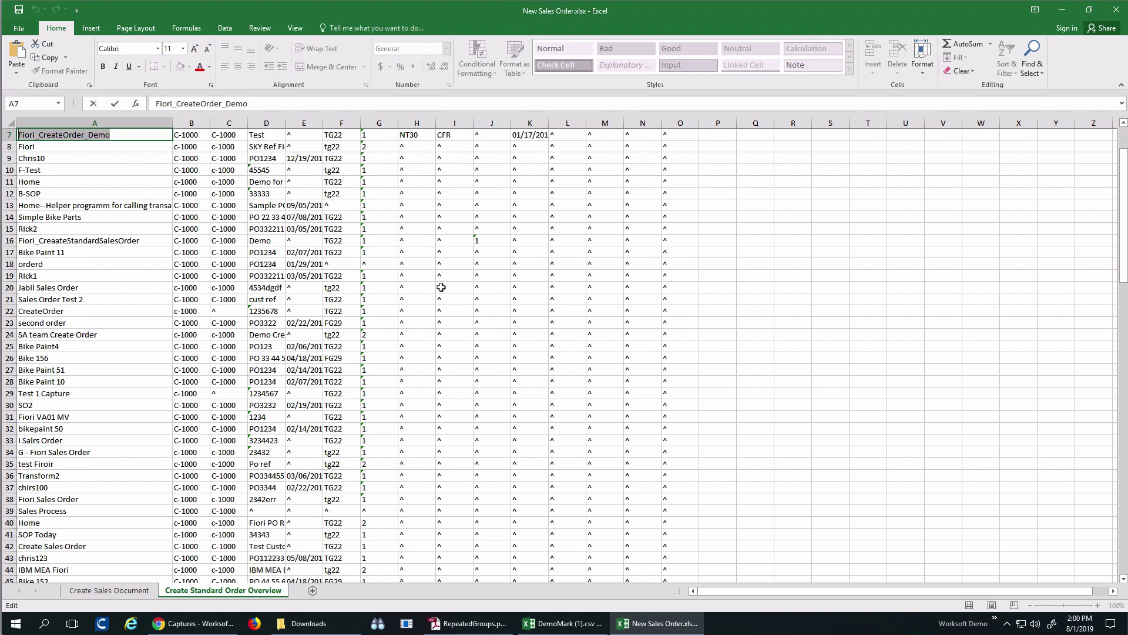
scroll(461, 295, down, 20)
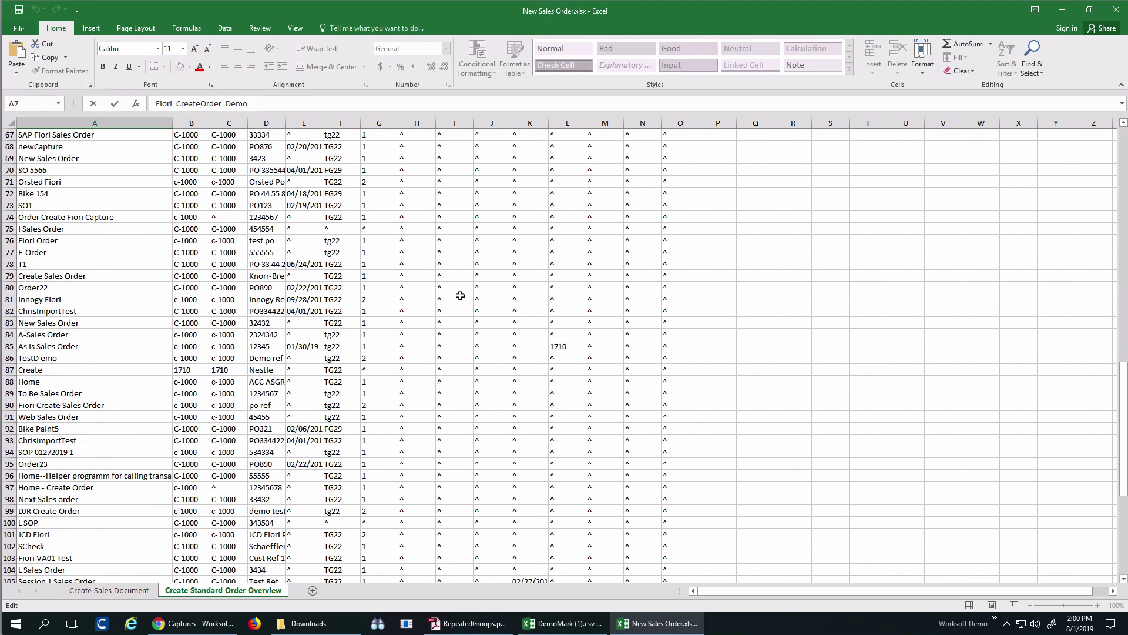
scroll(460, 295, down, 1)
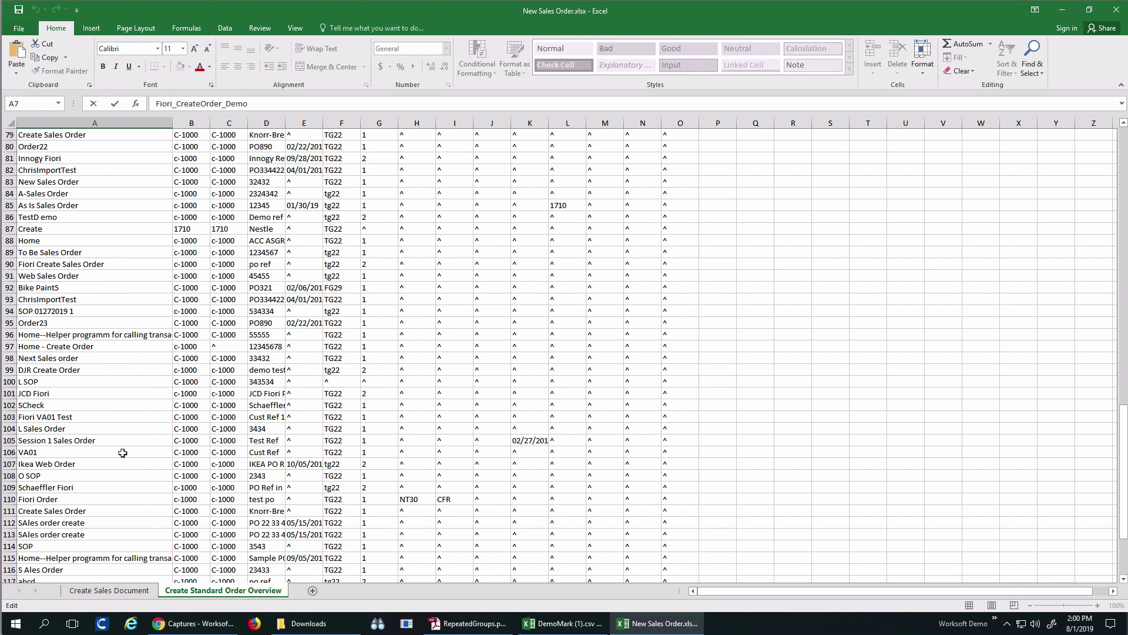
click(55, 442)
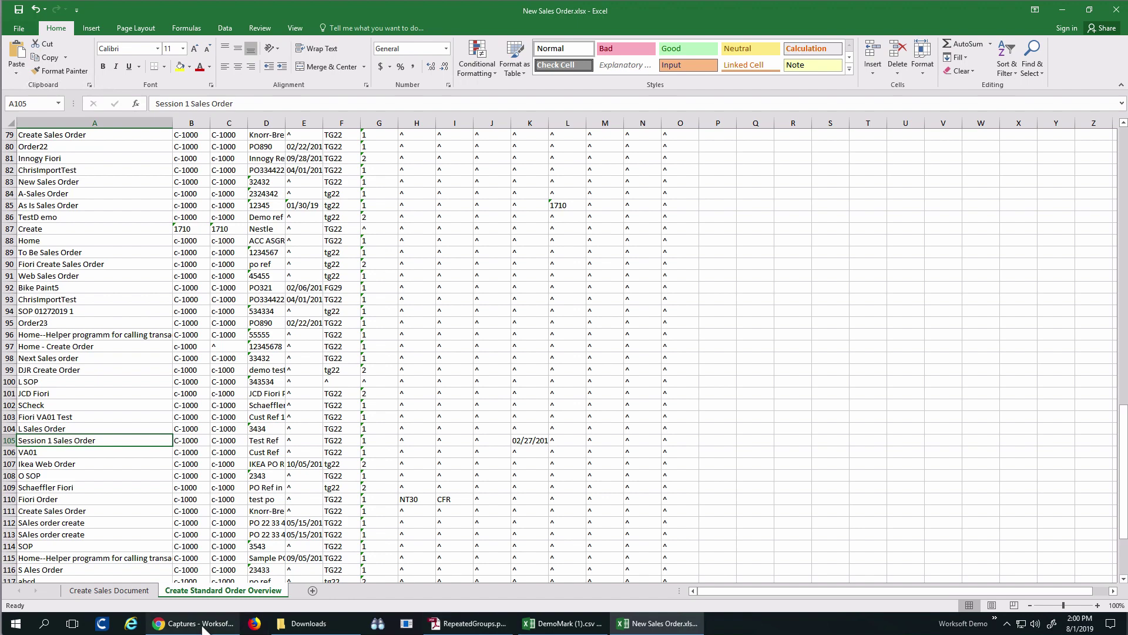
Switch to Worksoft Analyze and filter the repeated paths by the capture name Fiori_CreateOrder_Demo
click(203, 626)
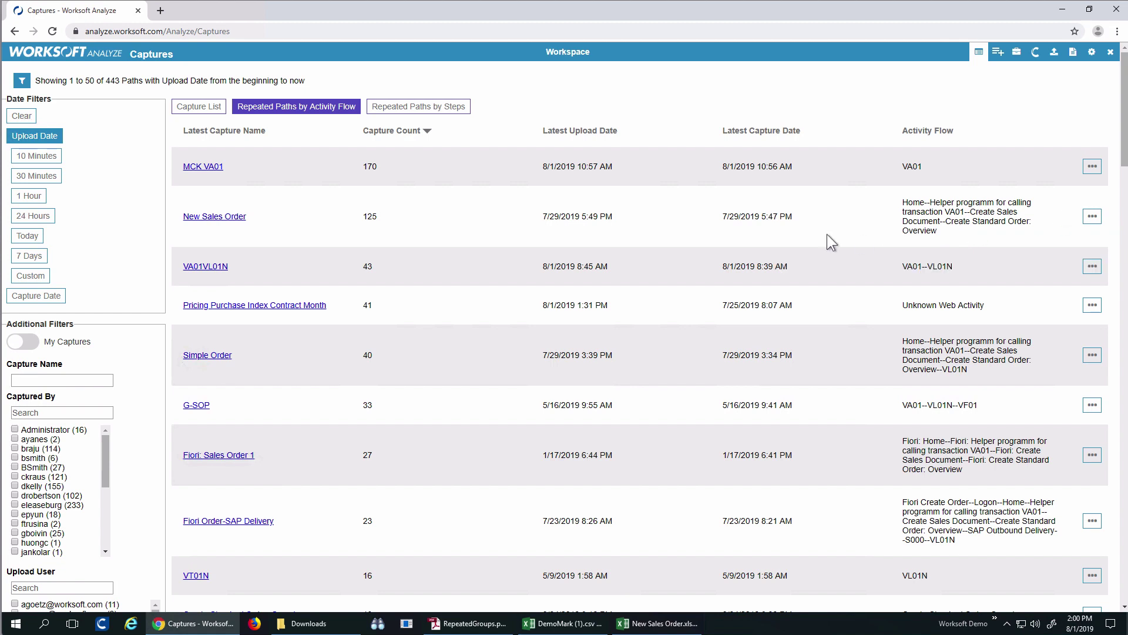
click(69, 380)
key(ctrl+v)
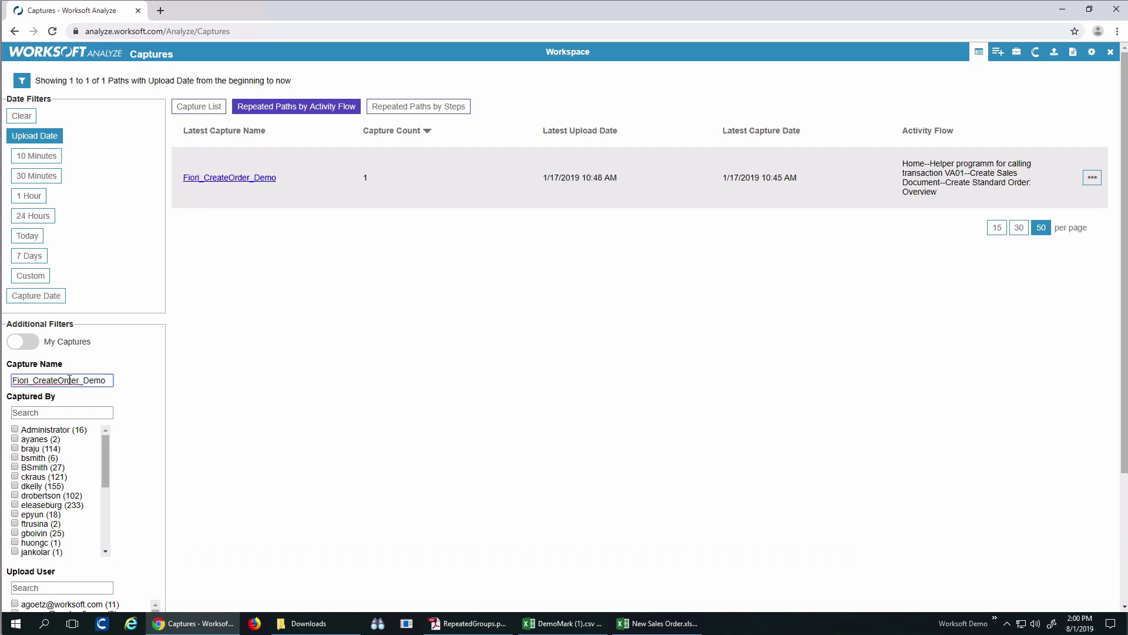
Create an automation for the latest capture of the Fiori_CreateOrder_Demo path, keeping the name Fiori_CreateOrder_Demo
click(1092, 178)
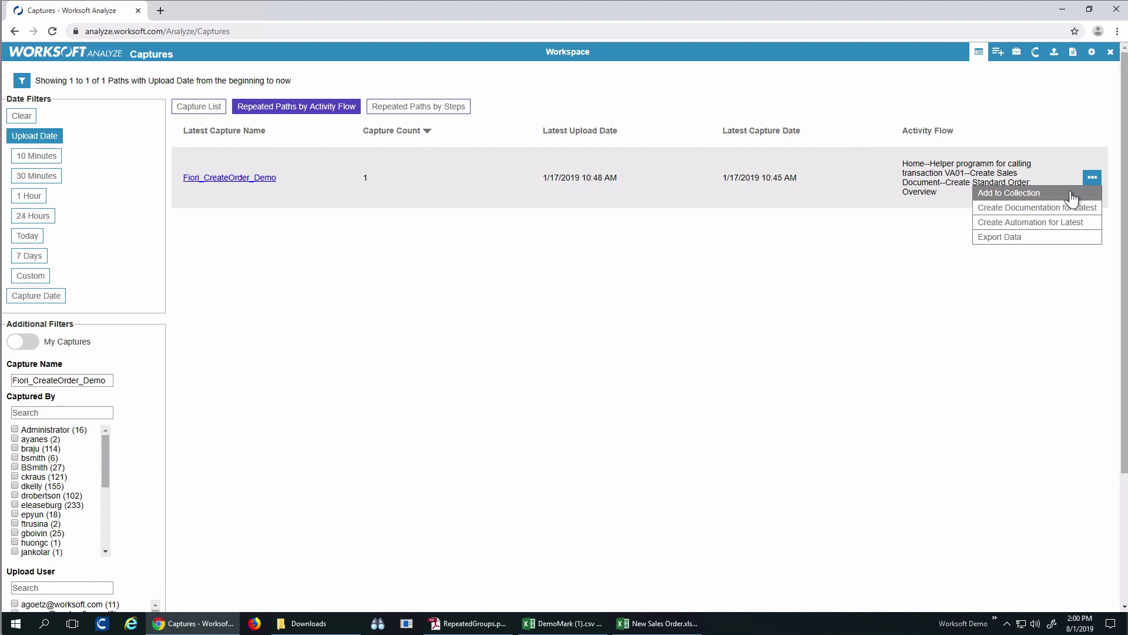
click(1059, 228)
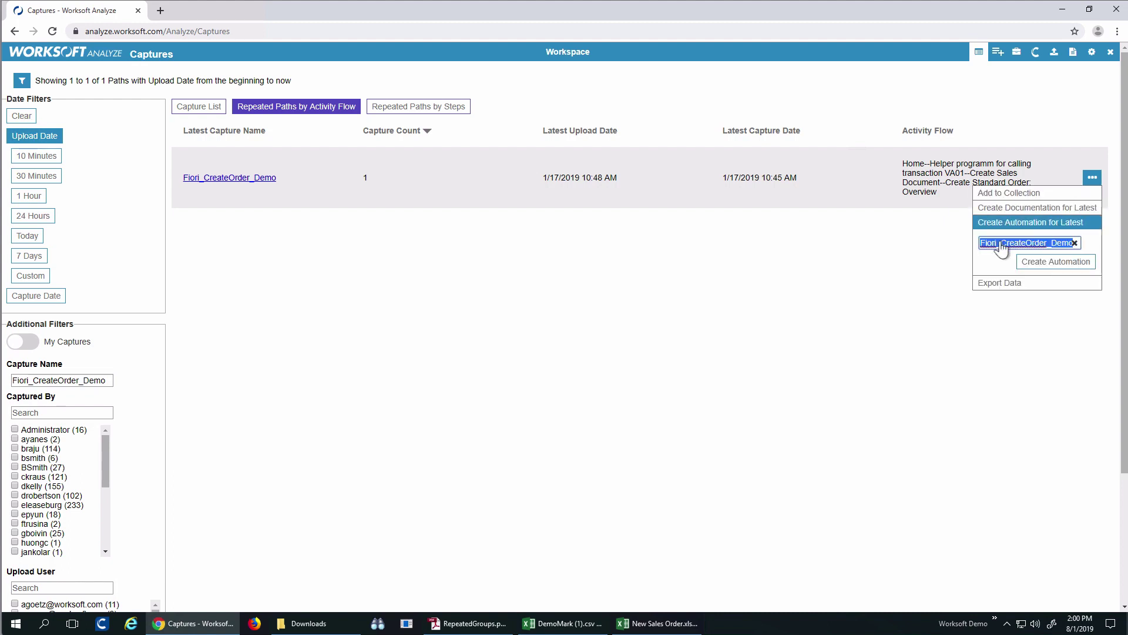
click(1051, 262)
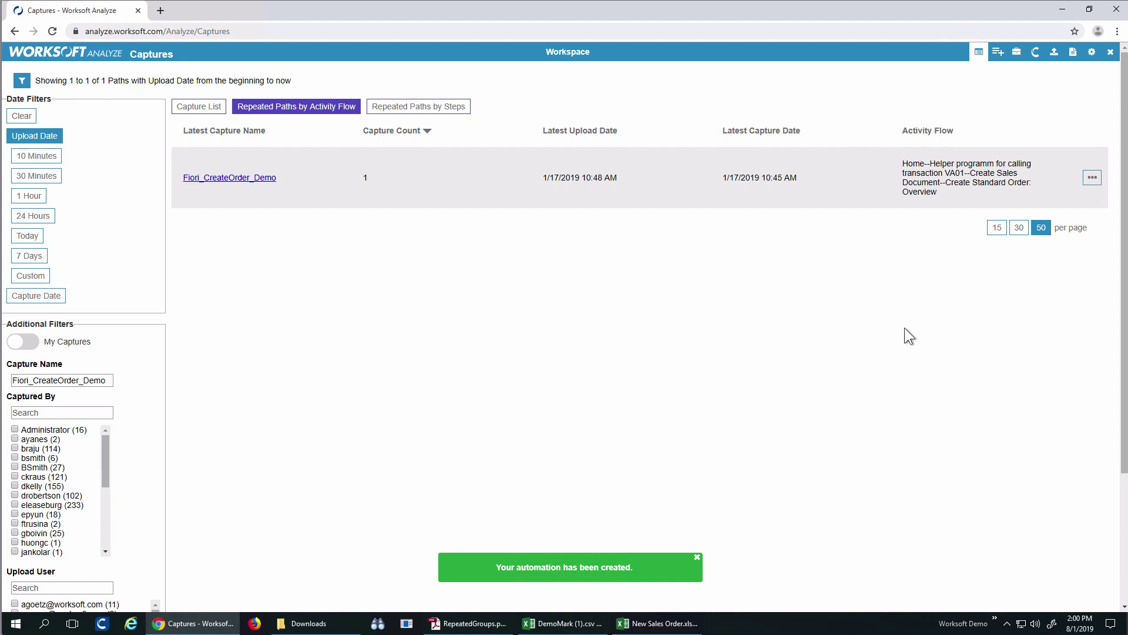
Switch back to the New Sales Order workbook in Excel and copy the capture name Session 1 Sales Order from row 105
click(657, 625)
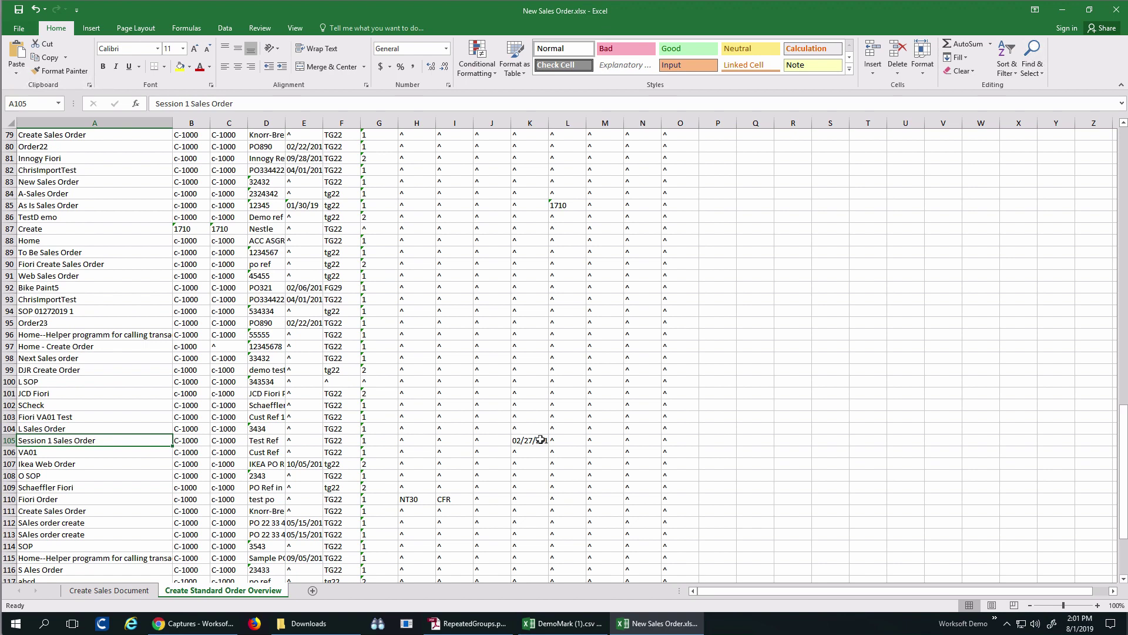
double_click(115, 441)
key(shift+Home)
key(ctrl+c)
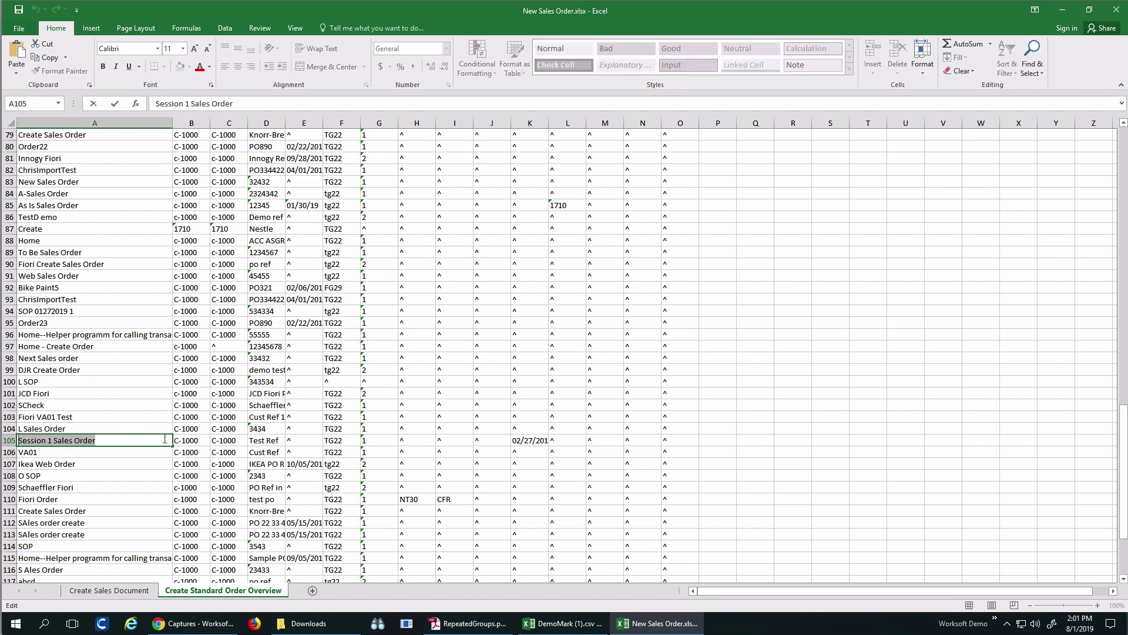
mouse_move(222, 627)
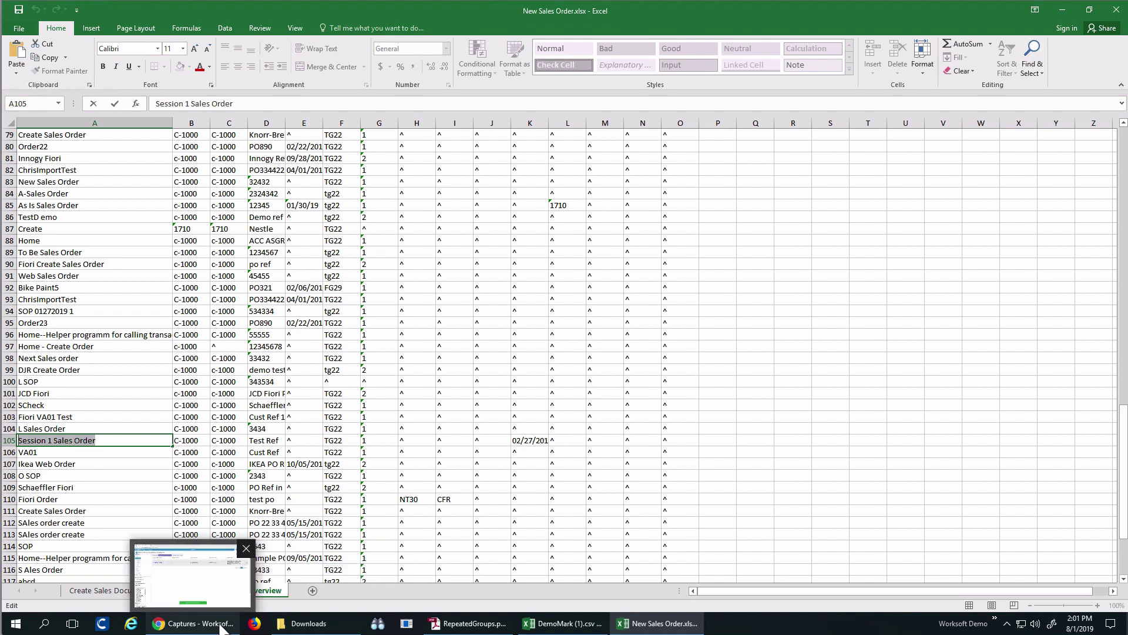
Switch to Worksoft Analyze and filter the repeated paths by the capture name Session 1 Sales Order
click(223, 627)
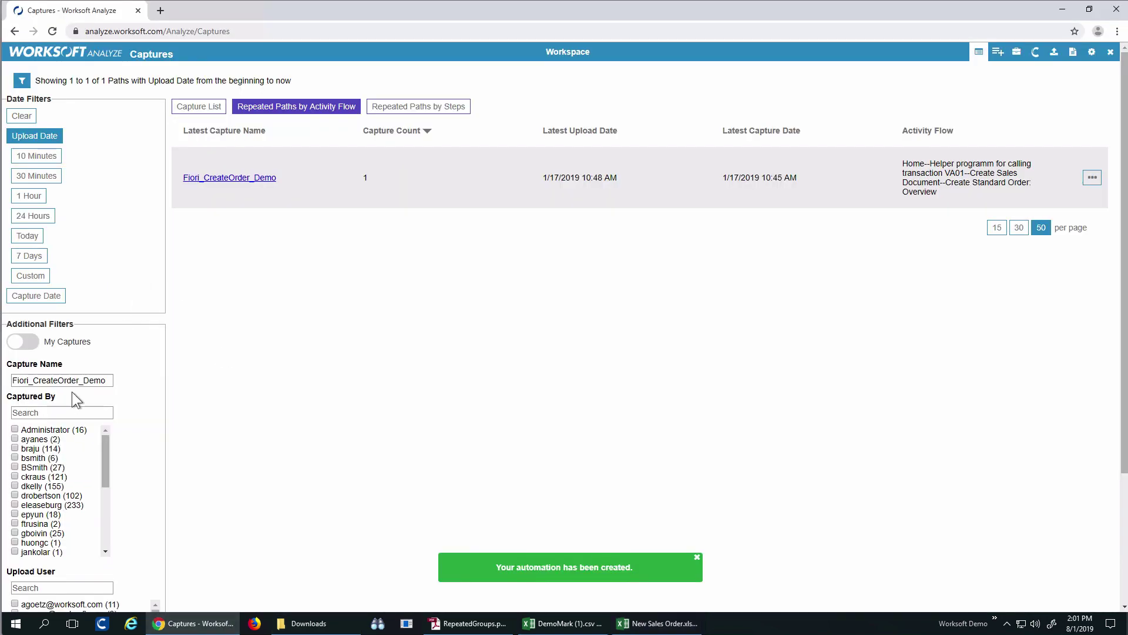
drag(116, 381, 4, 381)
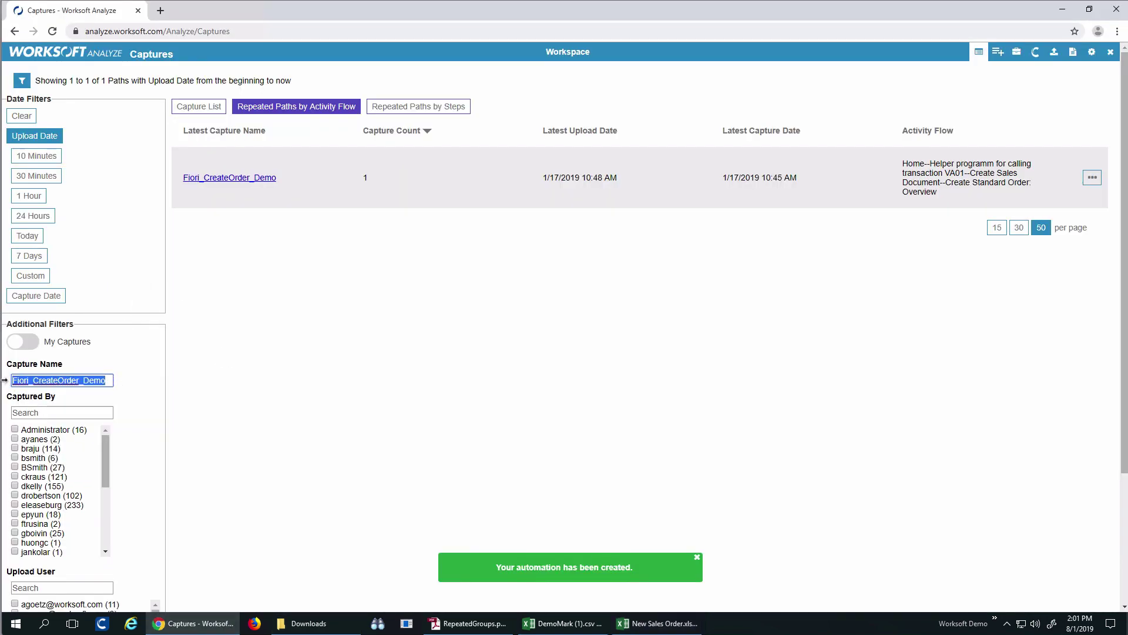
key(ctrl+v)
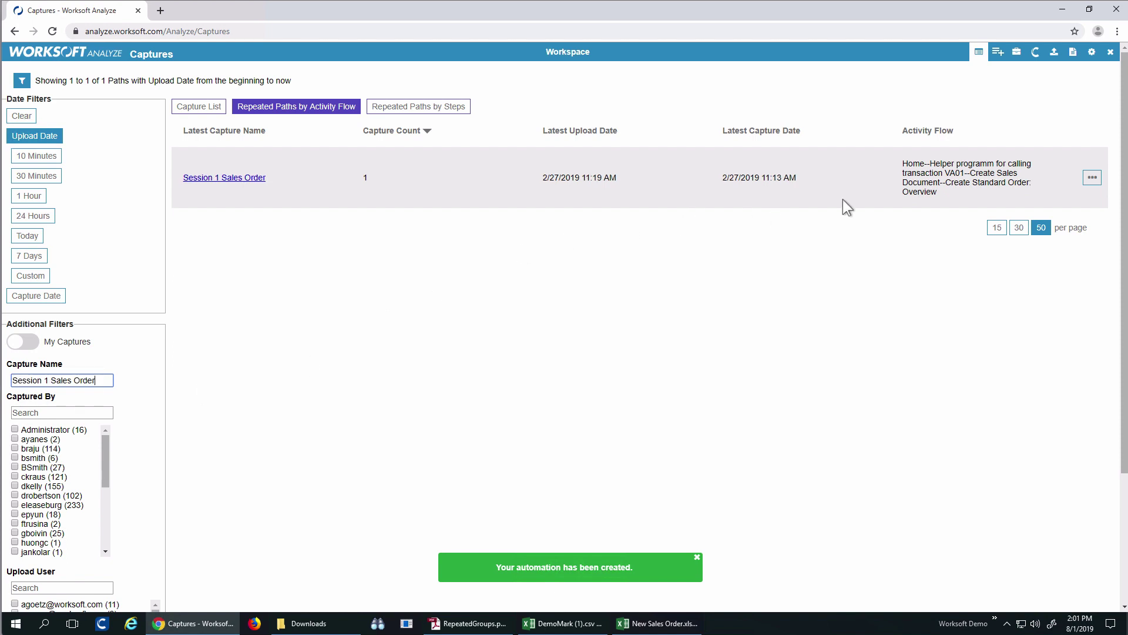
Create an automation for the latest capture of the Session 1 Sales Order path, keeping the name Session 1 Sales Order
click(1088, 178)
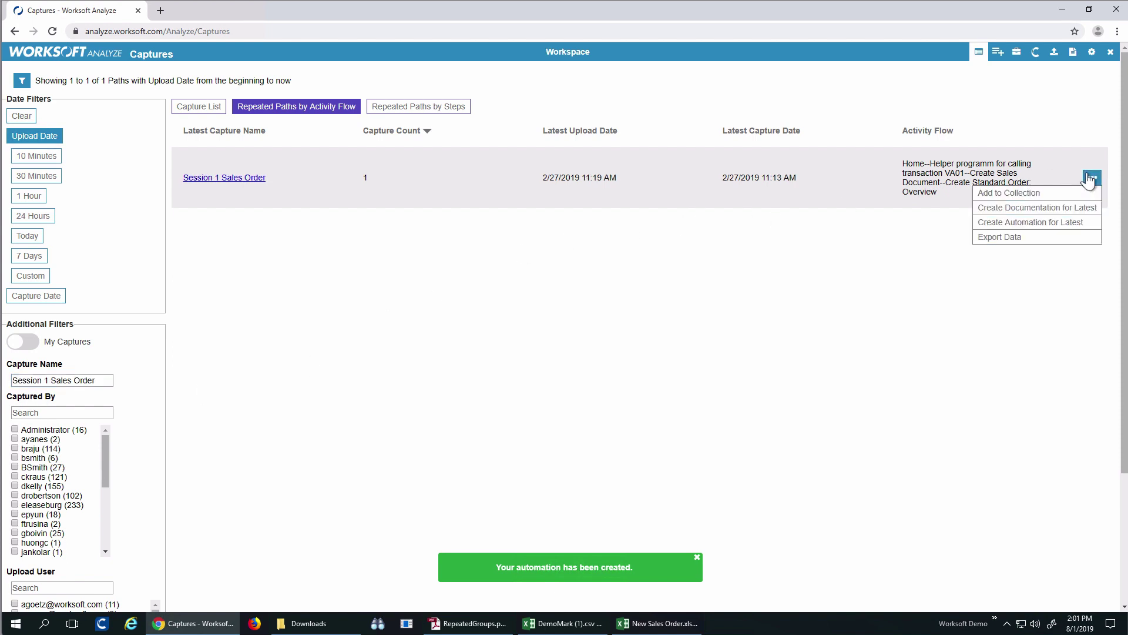
click(1045, 225)
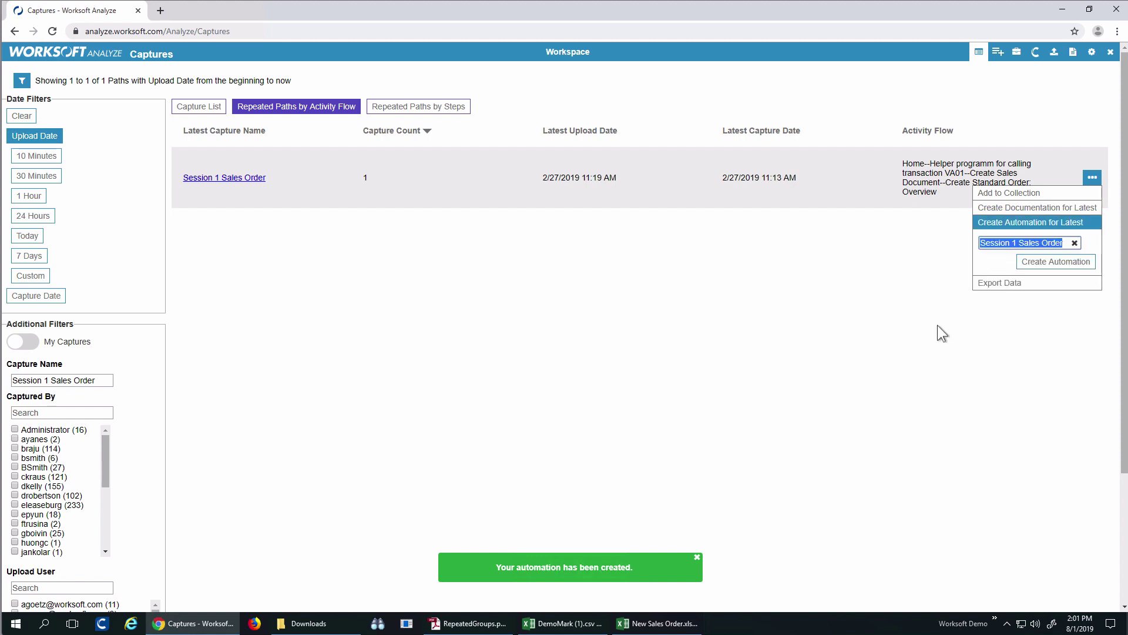
click(1044, 263)
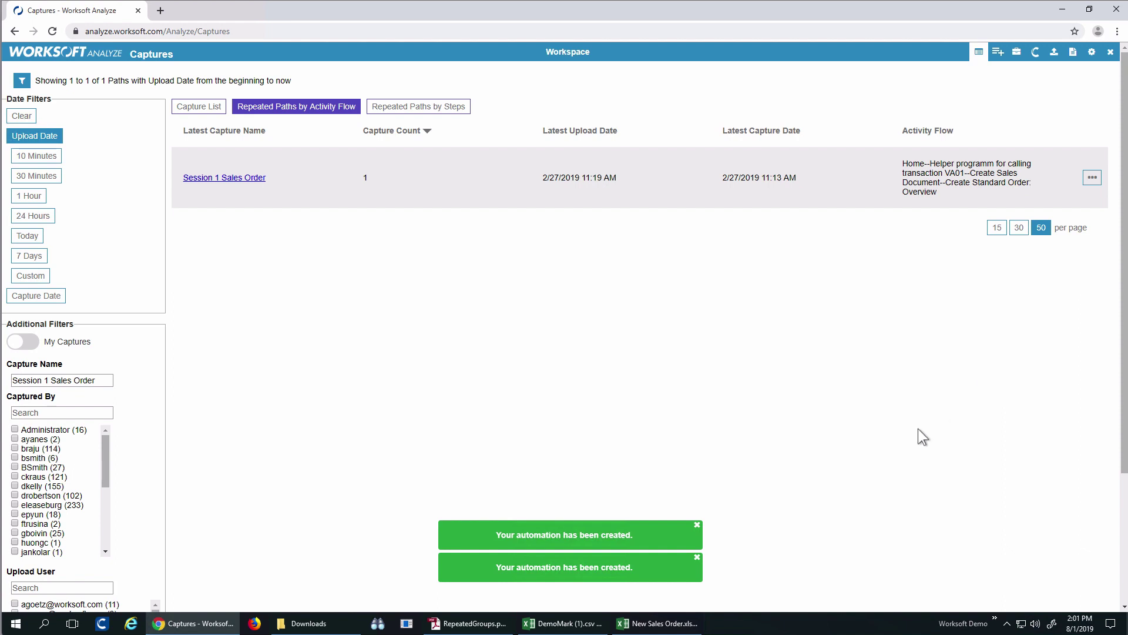
Switch to the New Sales Order workbook in Excel and review the Create Sales Document and Create Standard Order Overview sheets
click(649, 624)
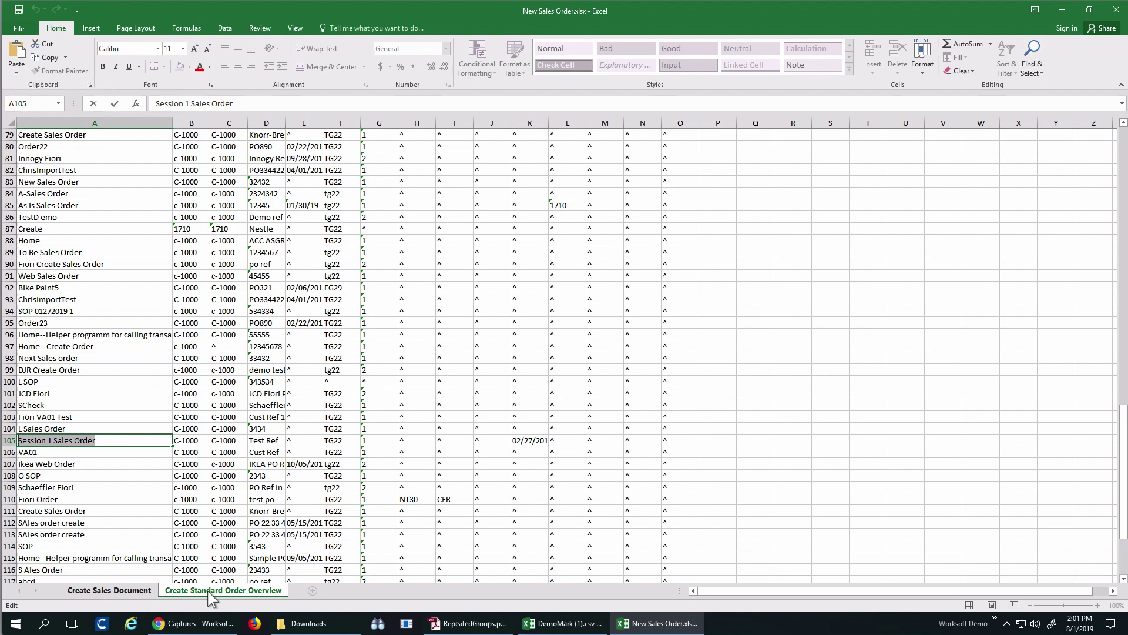
click(135, 593)
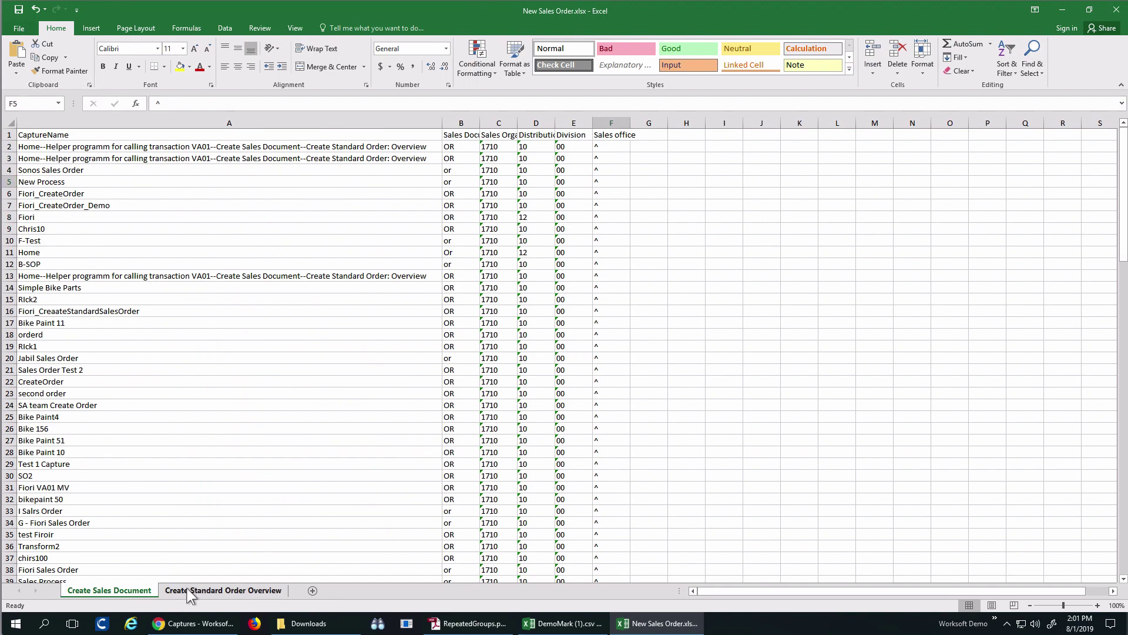
click(209, 587)
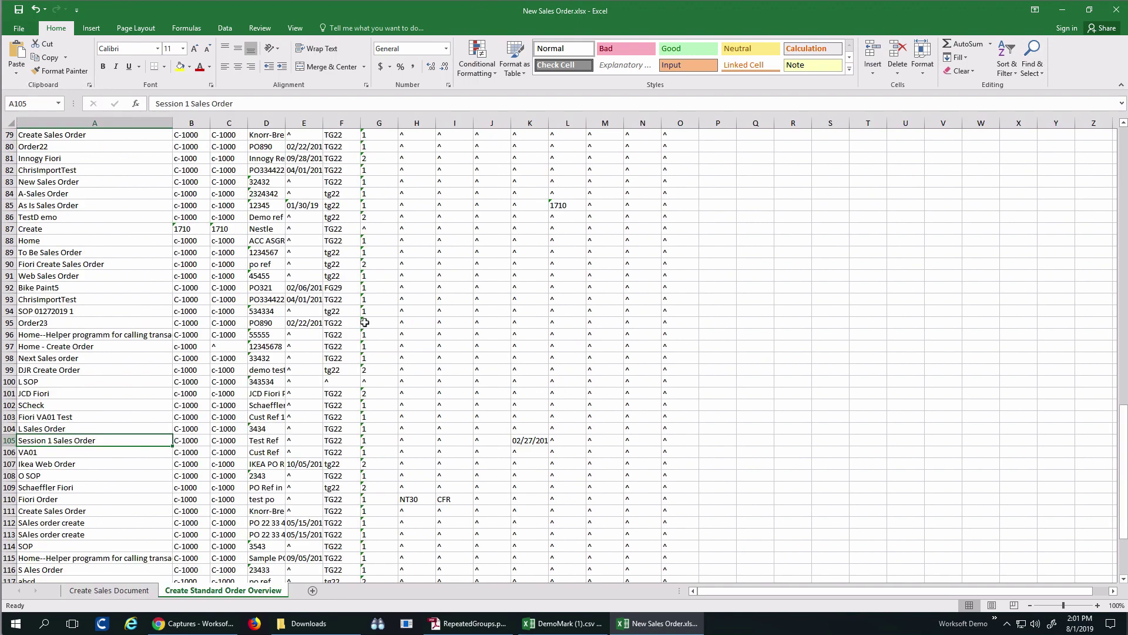
click(140, 592)
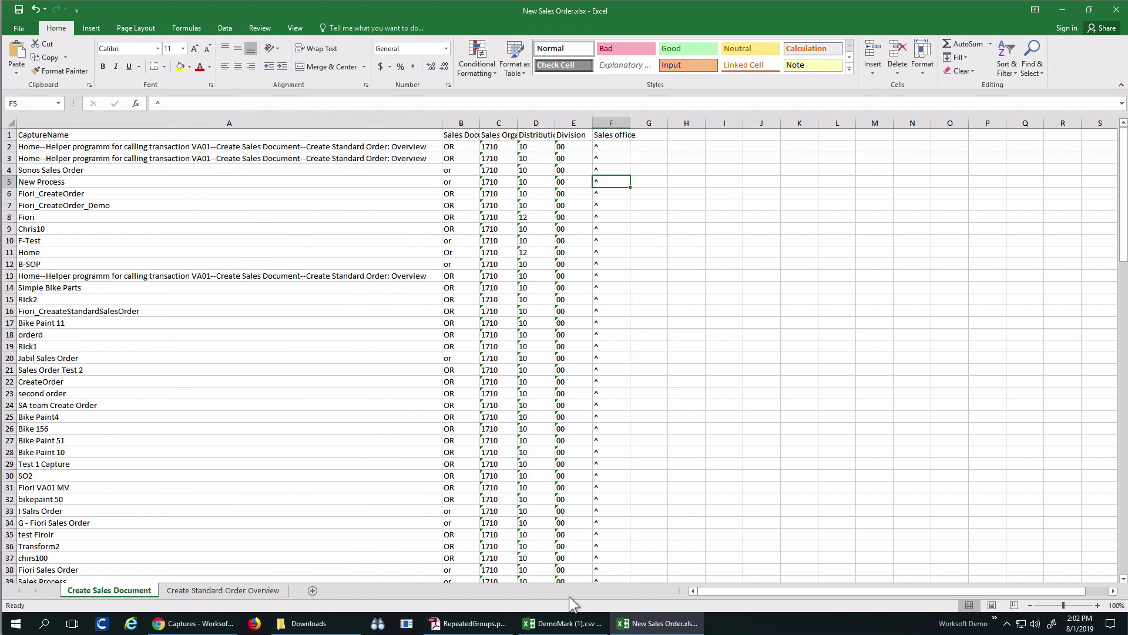
mouse_move(363, 621)
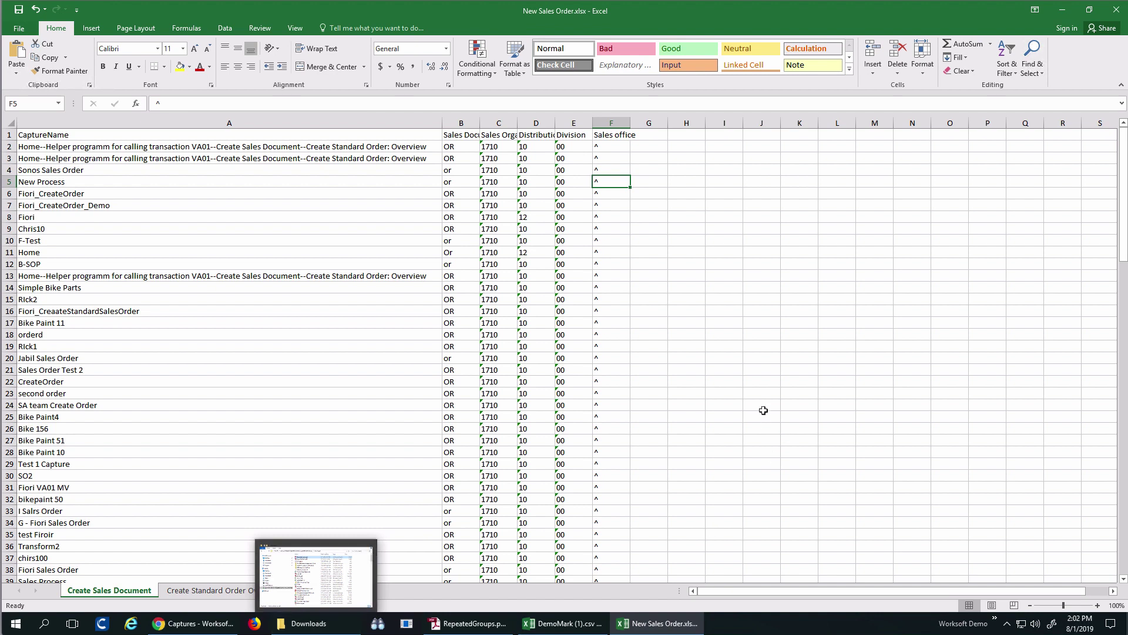
click(609, 357)
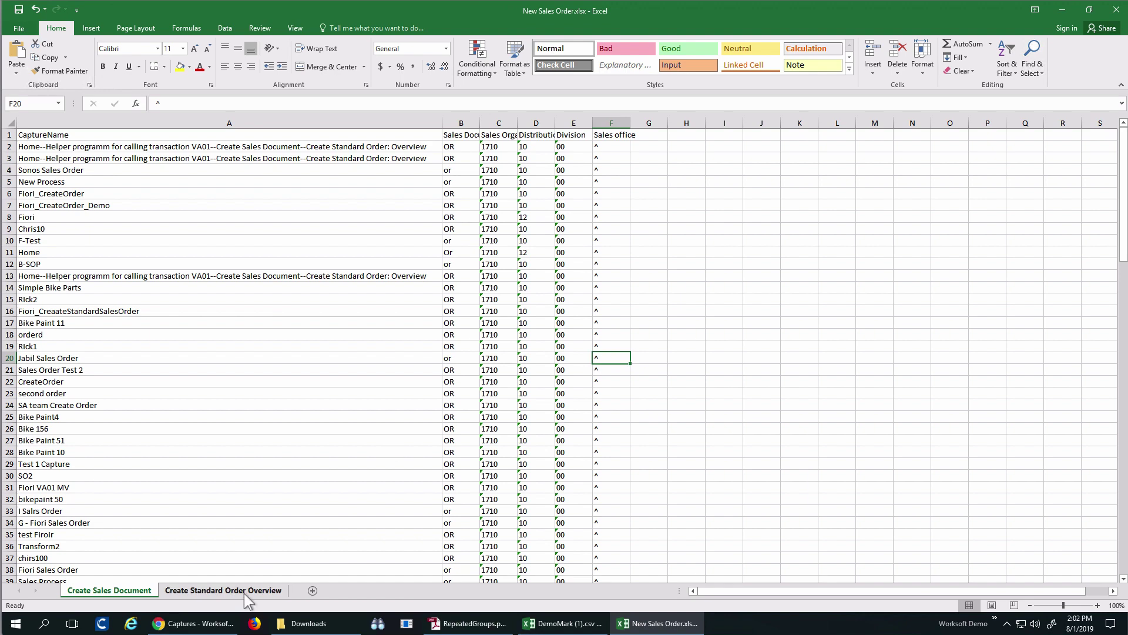
Switch back to Worksoft Analyze, dismiss both automation notifications, and open the list of automations
click(207, 628)
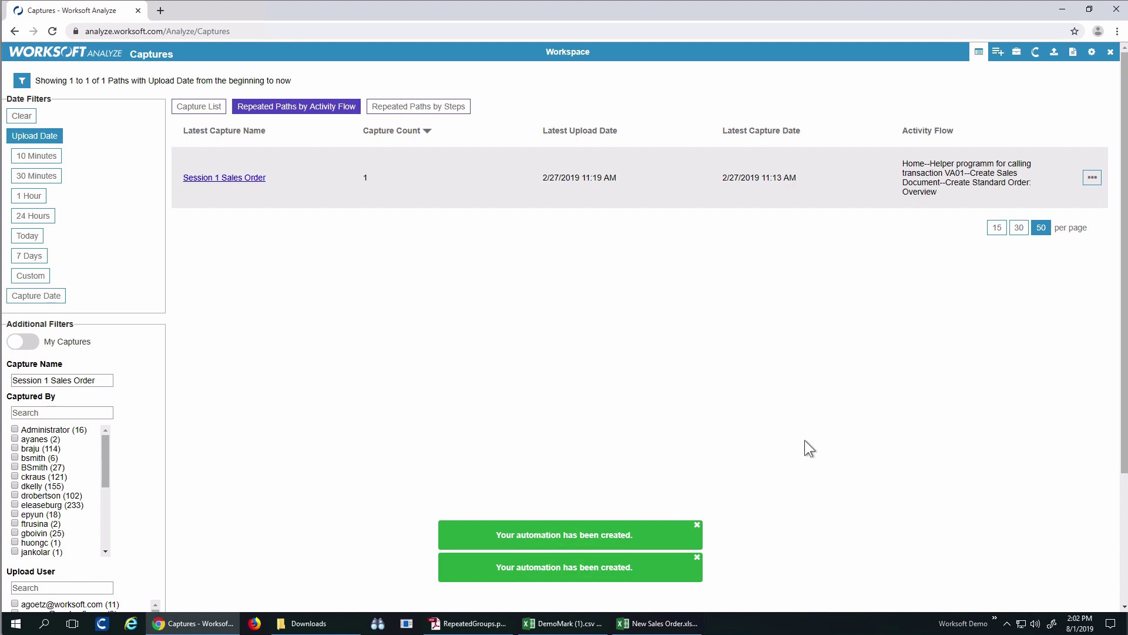
click(1035, 52)
click(697, 525)
click(697, 557)
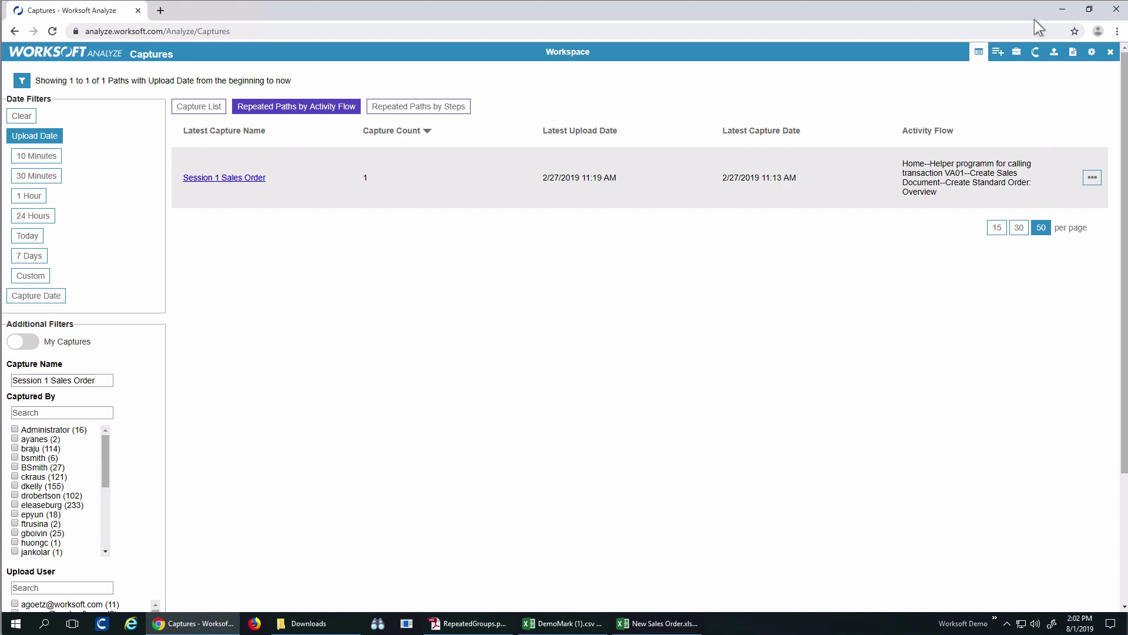
click(1036, 56)
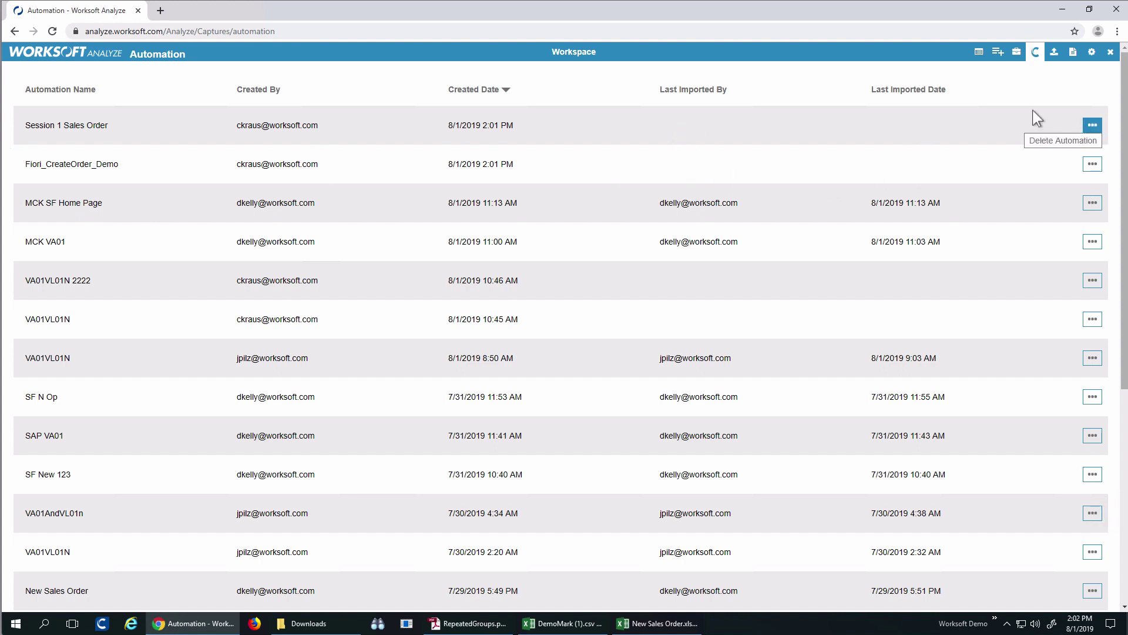
Sort the automations by last imported date, by automation name, and finally by creator in ascending order
click(1052, 100)
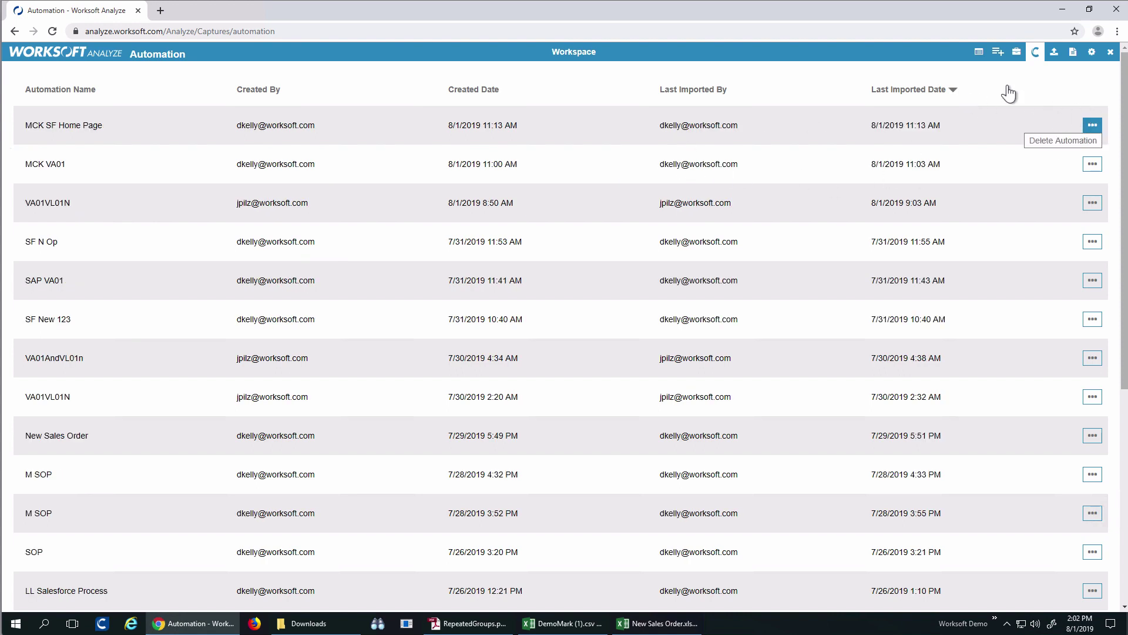
click(85, 94)
click(264, 94)
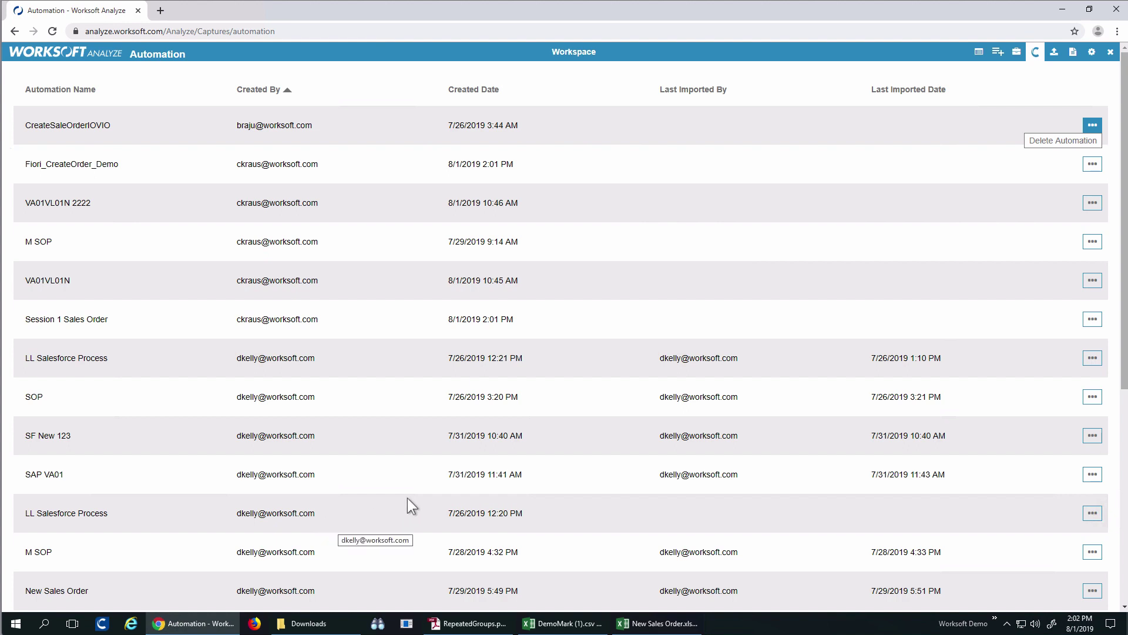
Return to the captures page and clear the capture name filter to list all repeated paths by activity flow
click(978, 52)
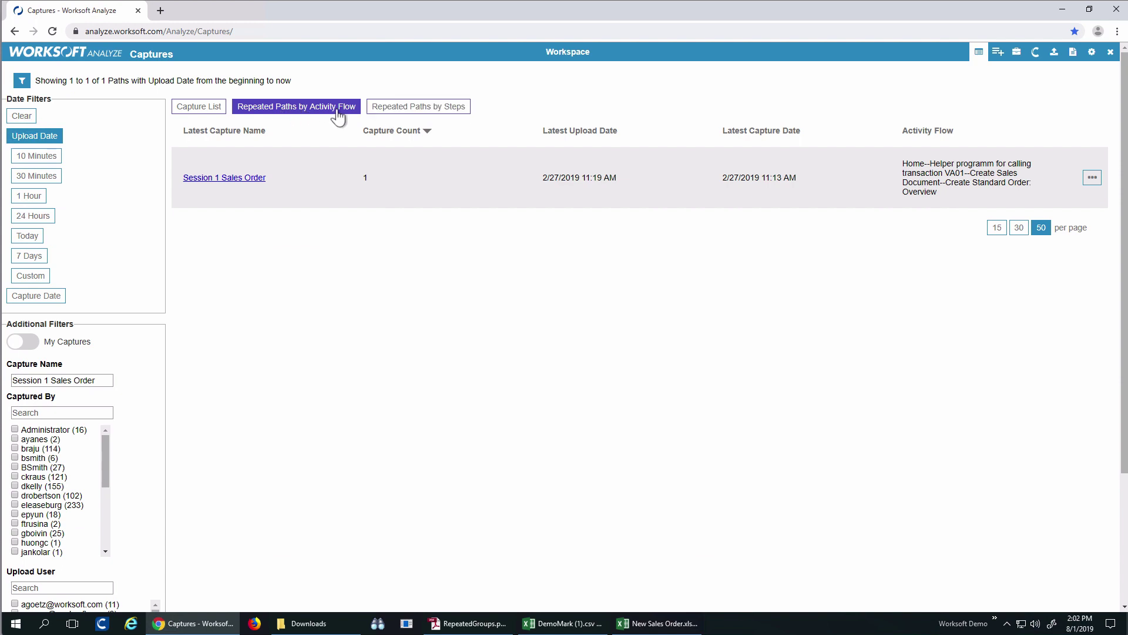
drag(97, 380, 7, 380)
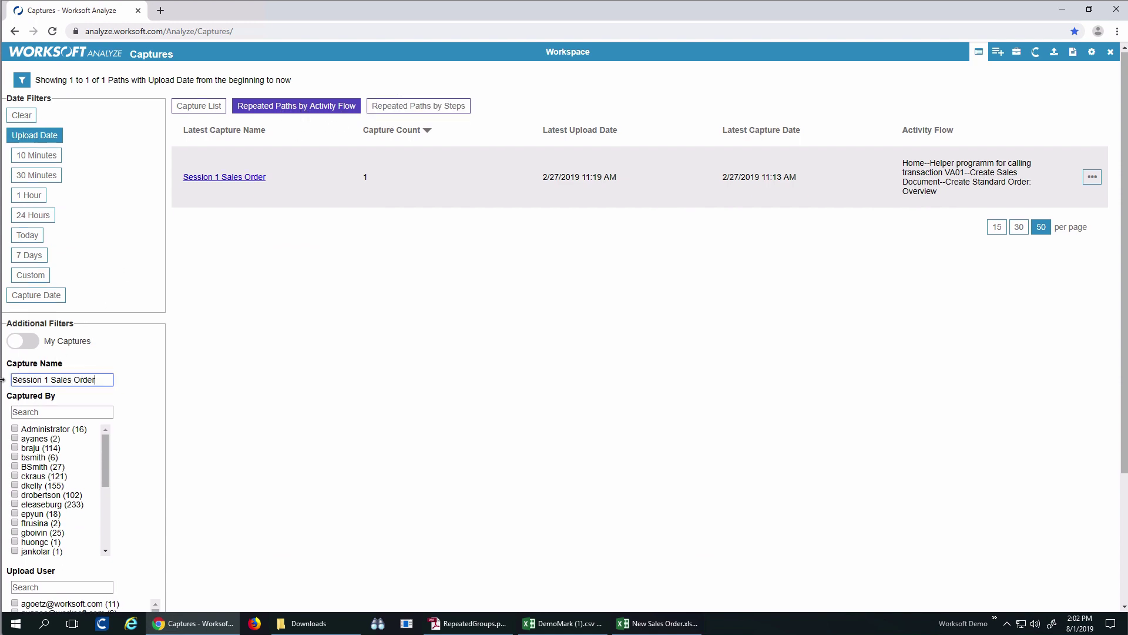
key(BackSpace)
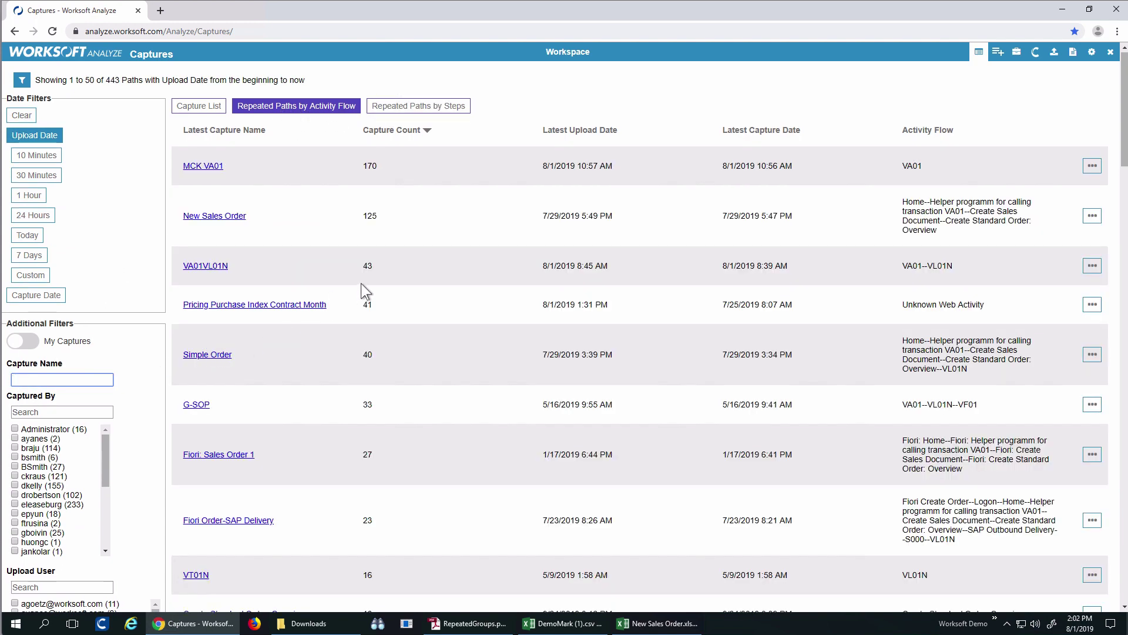
Show the repeated paths by steps and sort them by capture count from highest to lowest
click(432, 107)
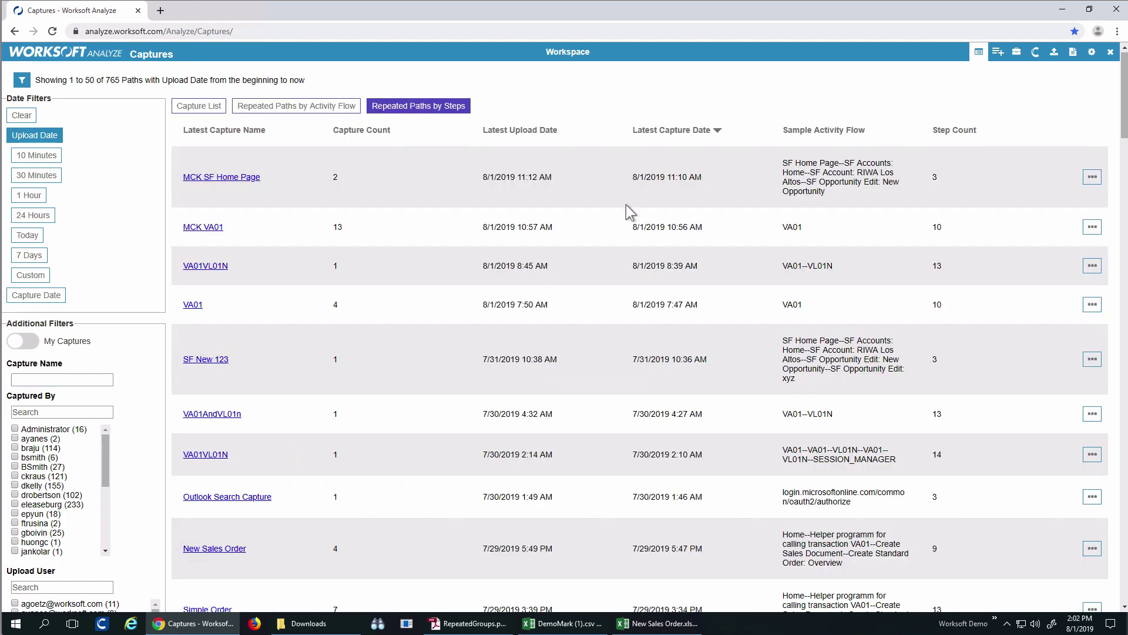
click(369, 131)
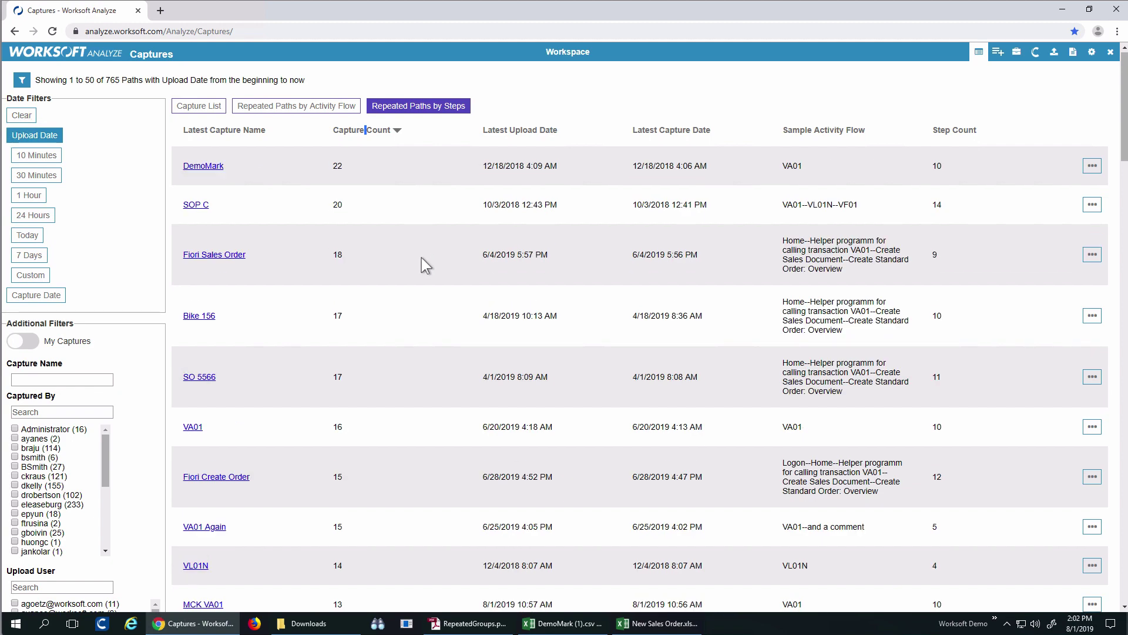